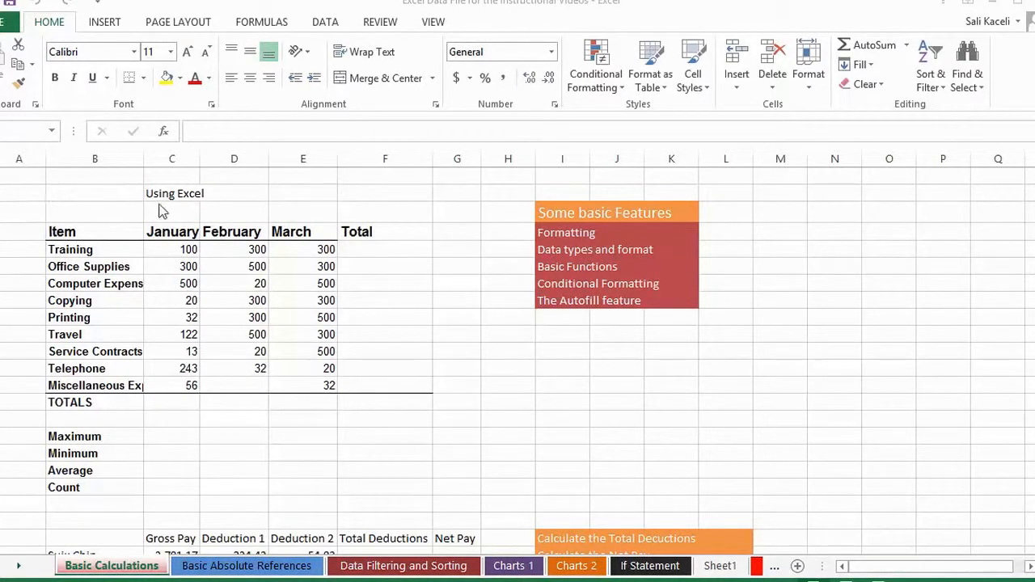
left_click(560, 212)
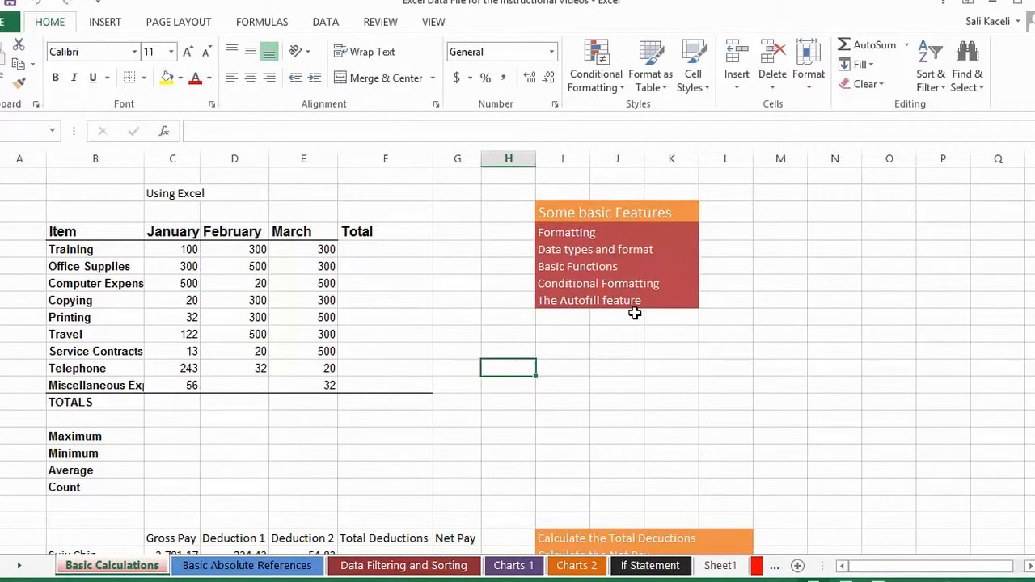
left_click(81, 231)
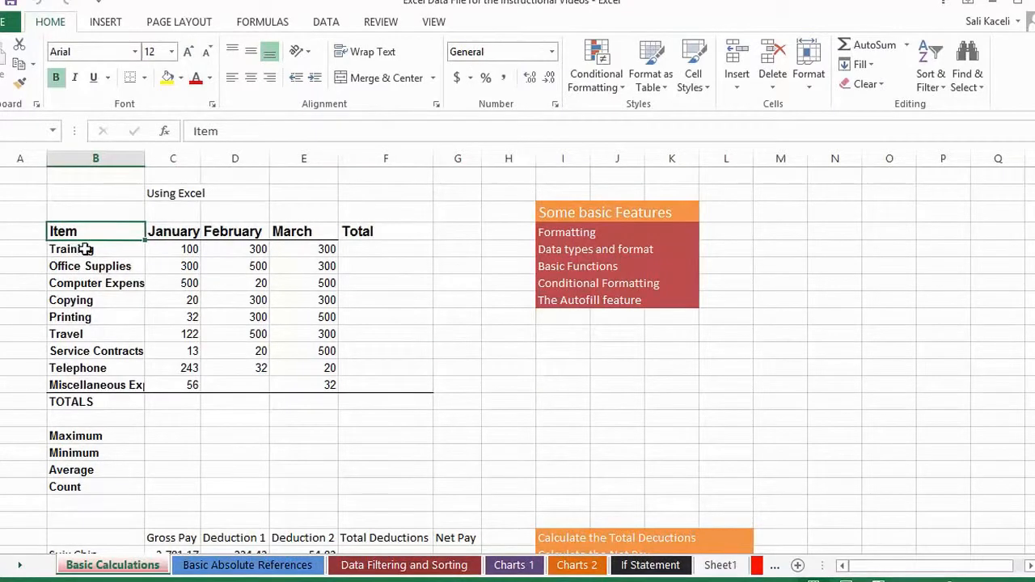
left_click(159, 251)
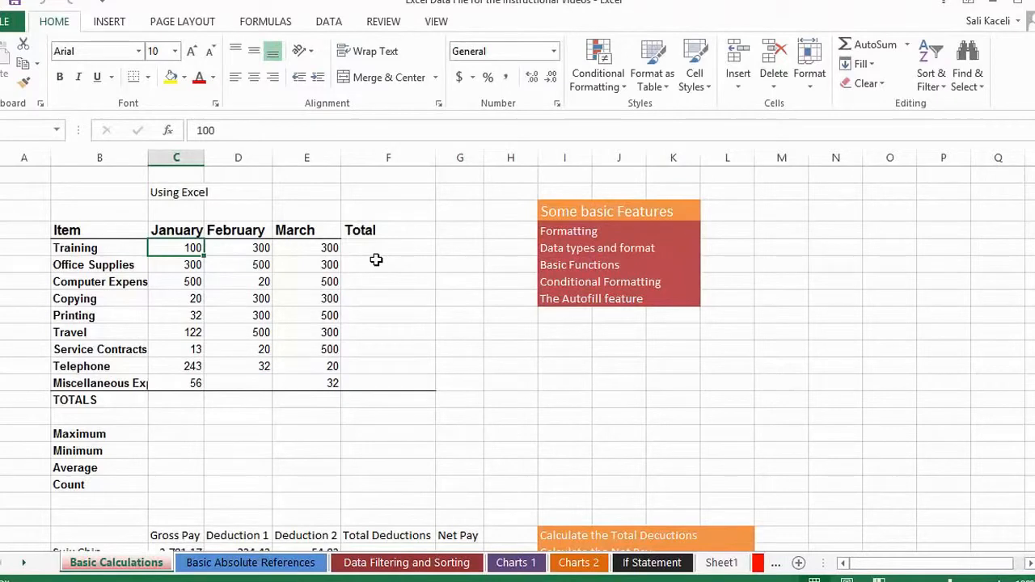
Enlarge the "Using Excel" title above the expense table to font size 24
left_click(170, 193)
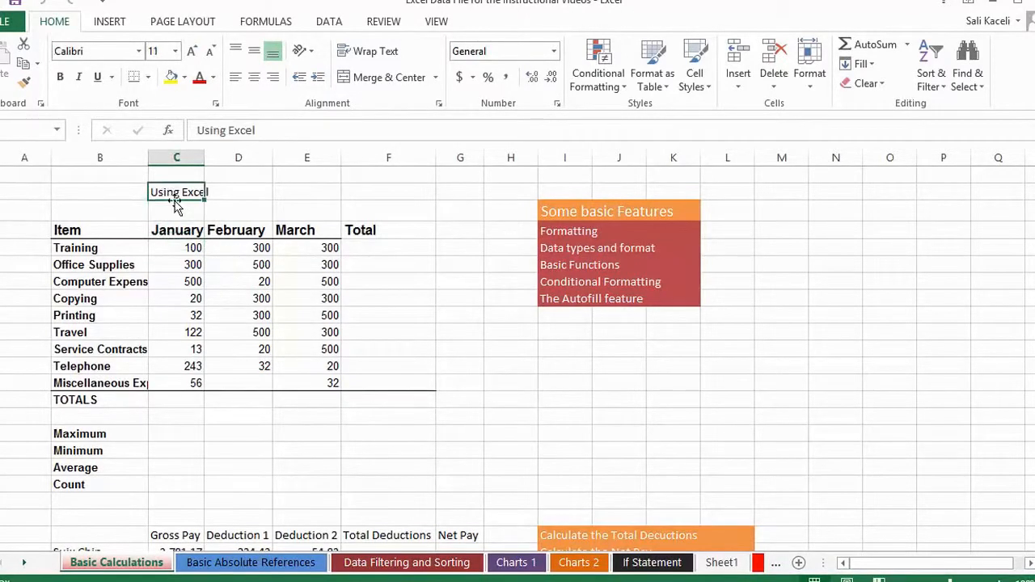
left_click(100, 187)
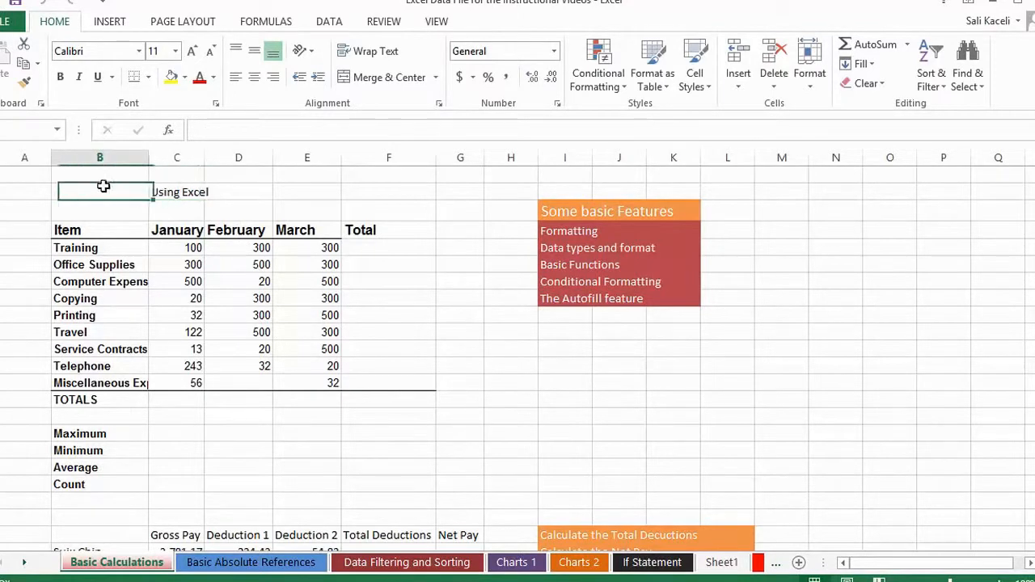
left_click(164, 192)
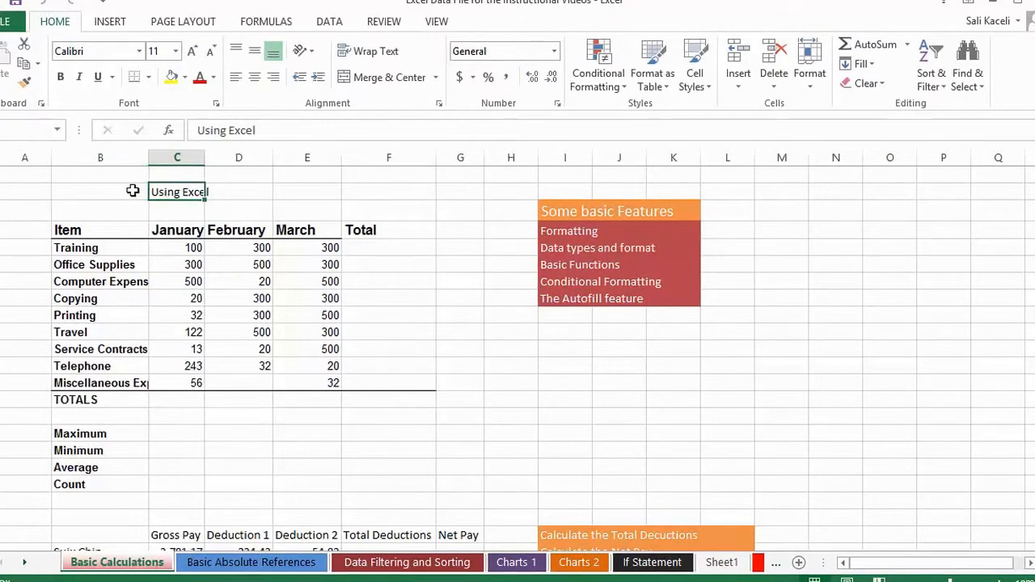
left_click_drag(102, 192, 187, 192)
left_click(187, 192)
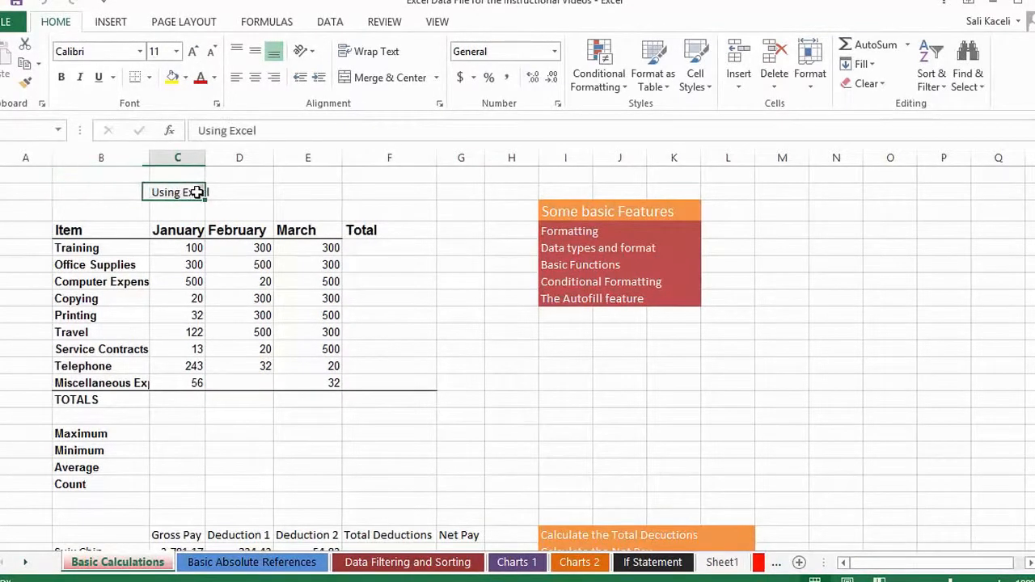
left_click(194, 51)
left_click(194, 51)
left_click(194, 51)
left_click(194, 51)
left_click(194, 51)
left_click(194, 51)
left_click(195, 51)
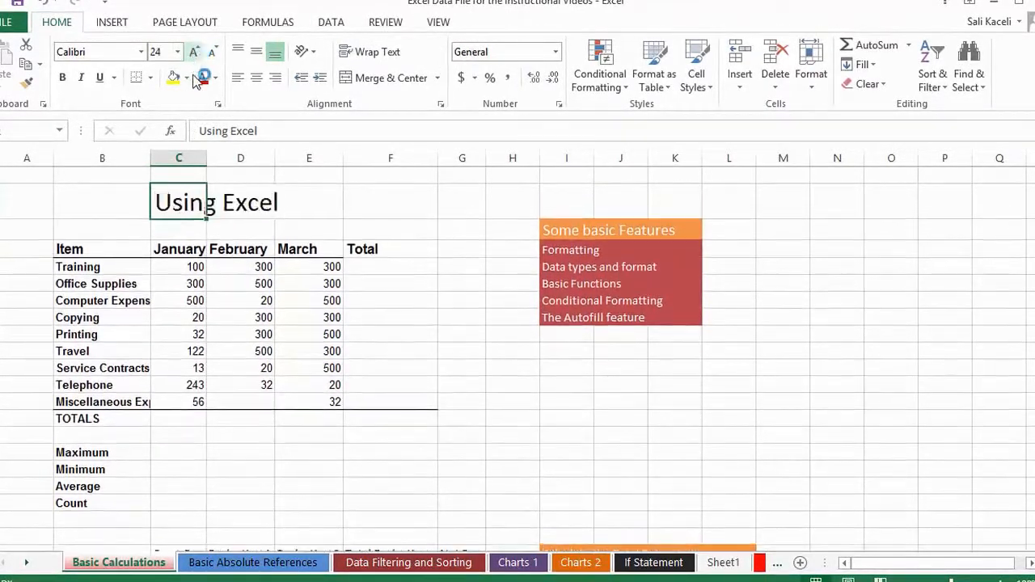
Merge and center the "Using Excel" title across columns B to F above the expense table
left_click(134, 204)
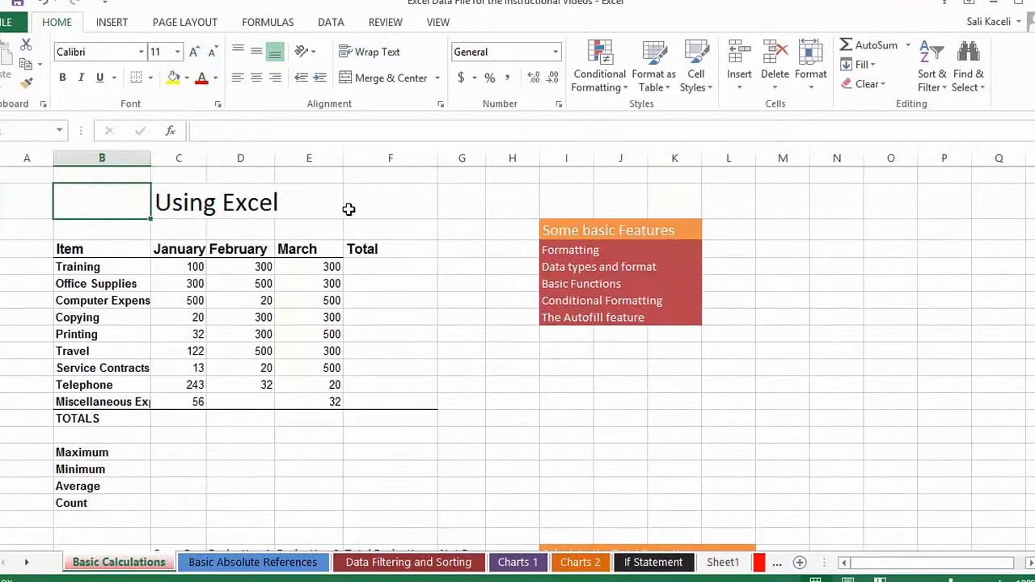
left_click(350, 207)
left_click(80, 199)
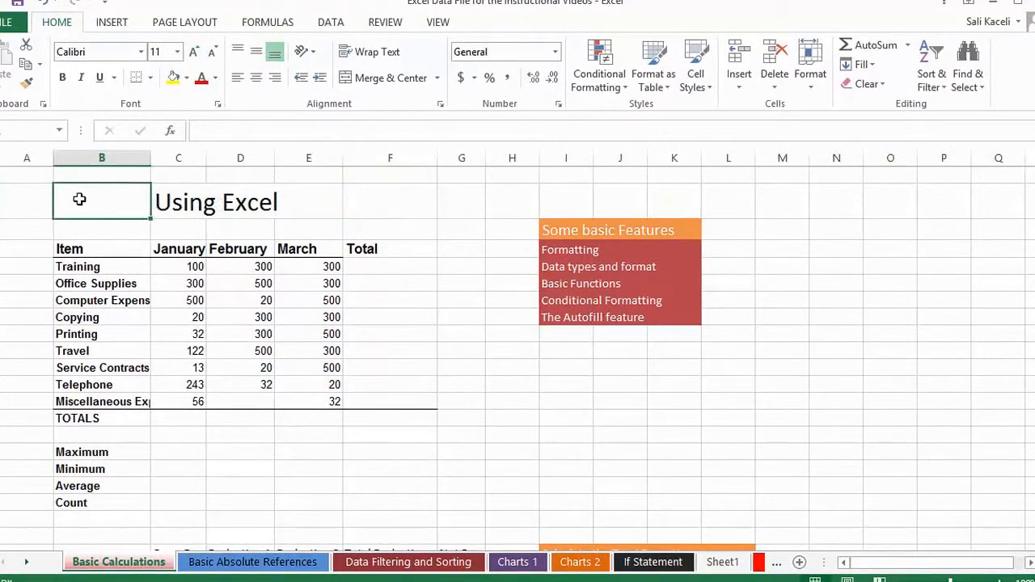
left_click_drag(166, 201, 381, 203)
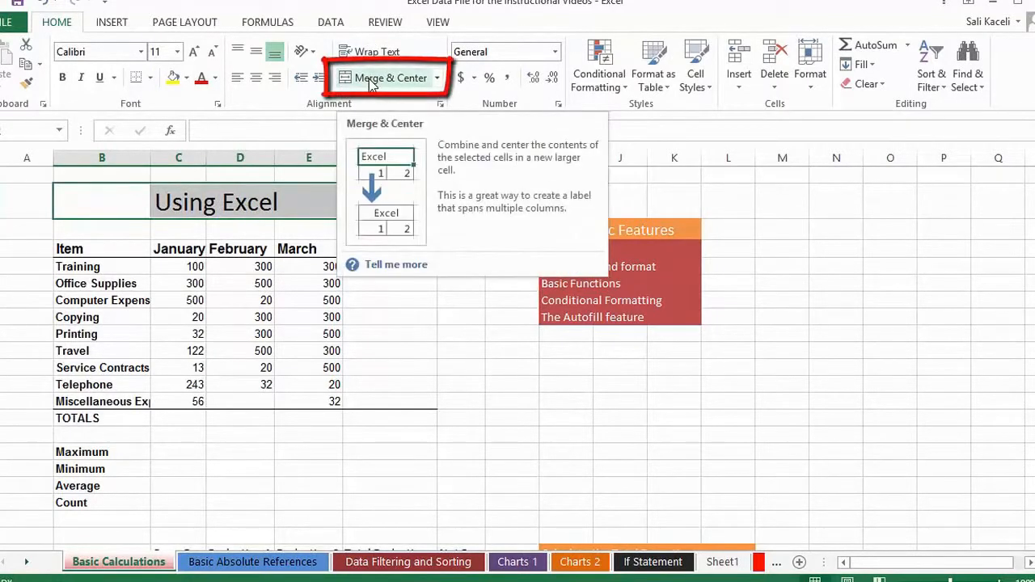
left_click(437, 79)
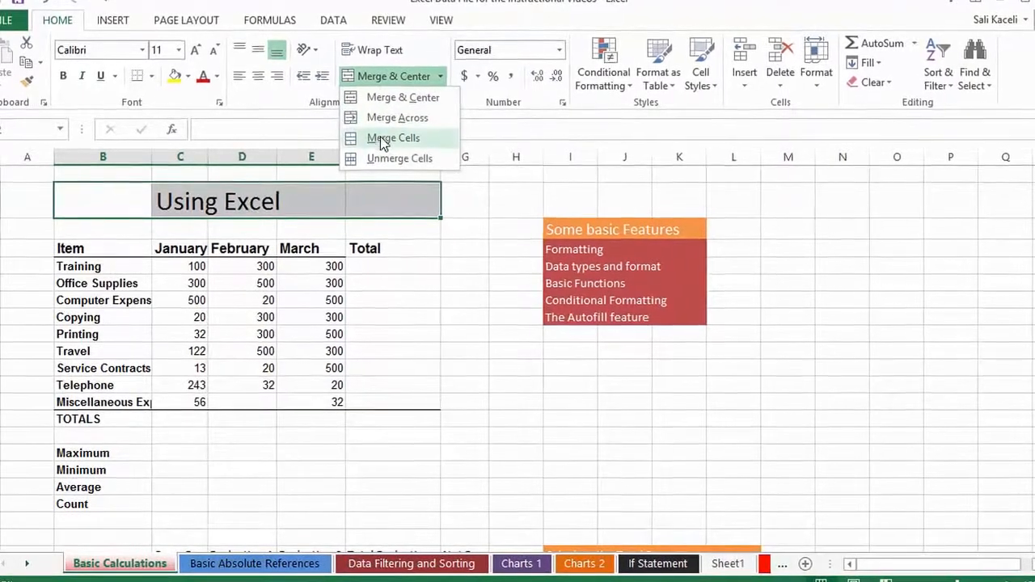
left_click(381, 99)
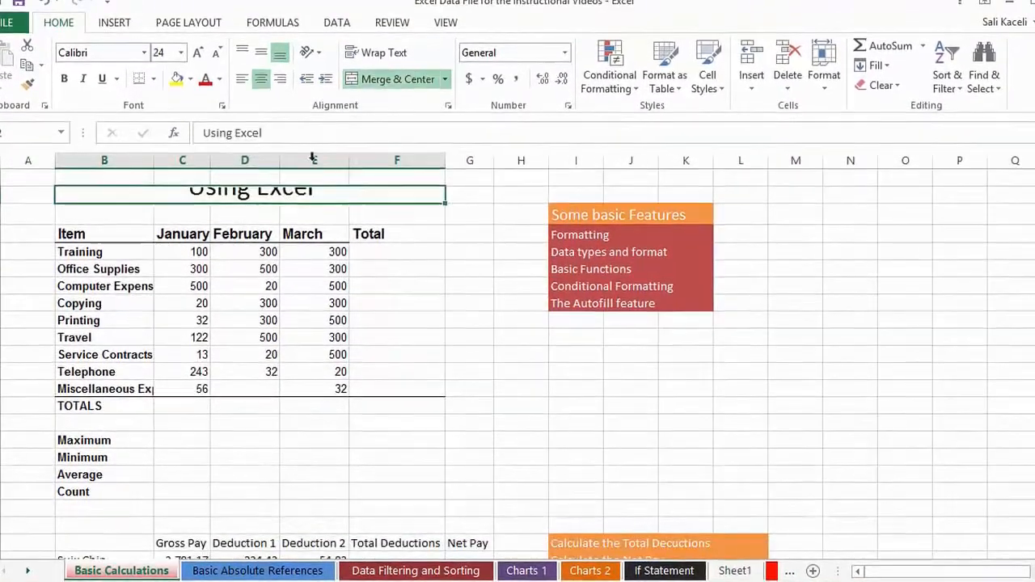
Increase the merged title's font size to 28 and make its row taller so the text fits better
left_click(197, 52)
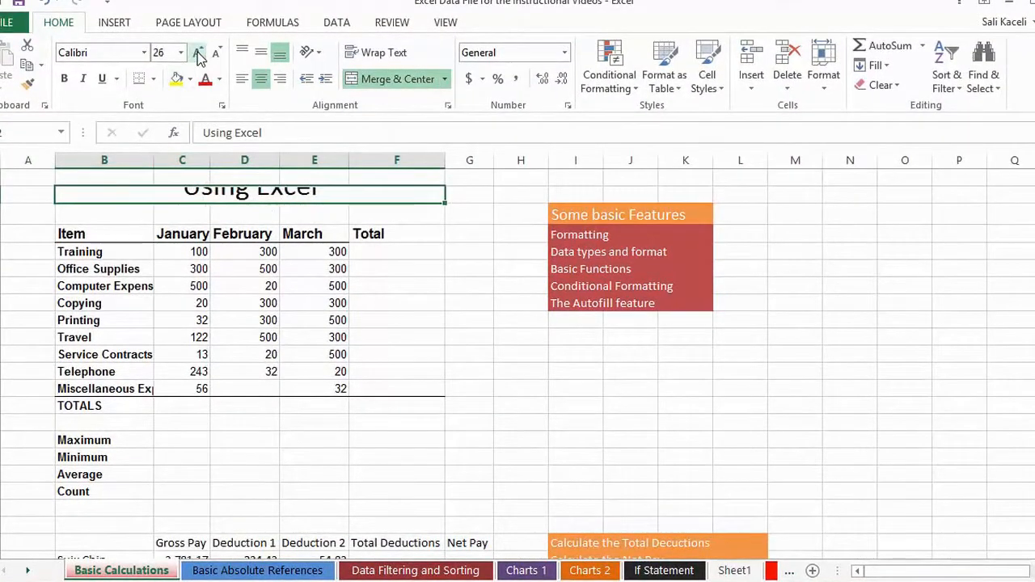
left_click(197, 52)
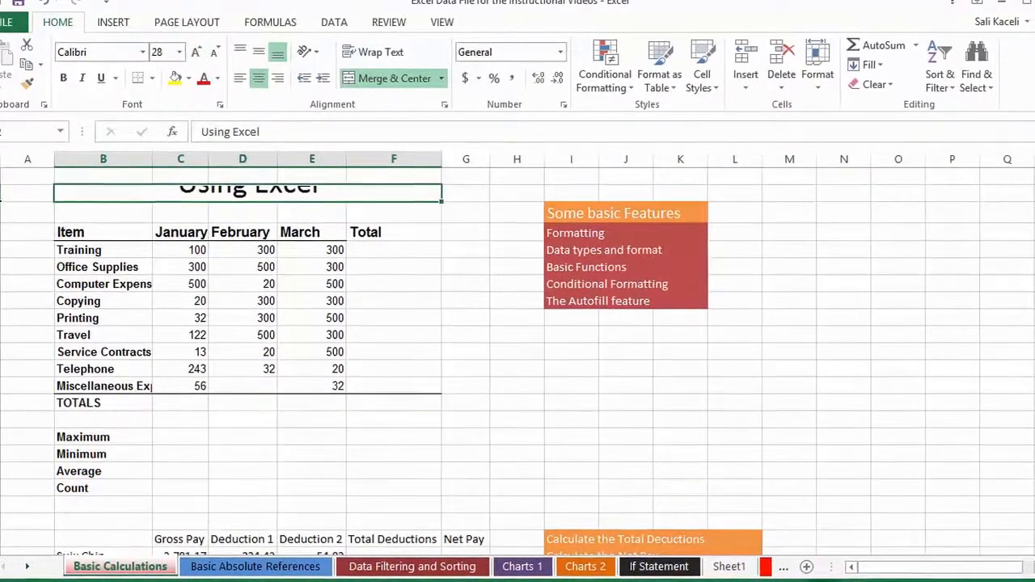
left_click(162, 212)
left_click(131, 192)
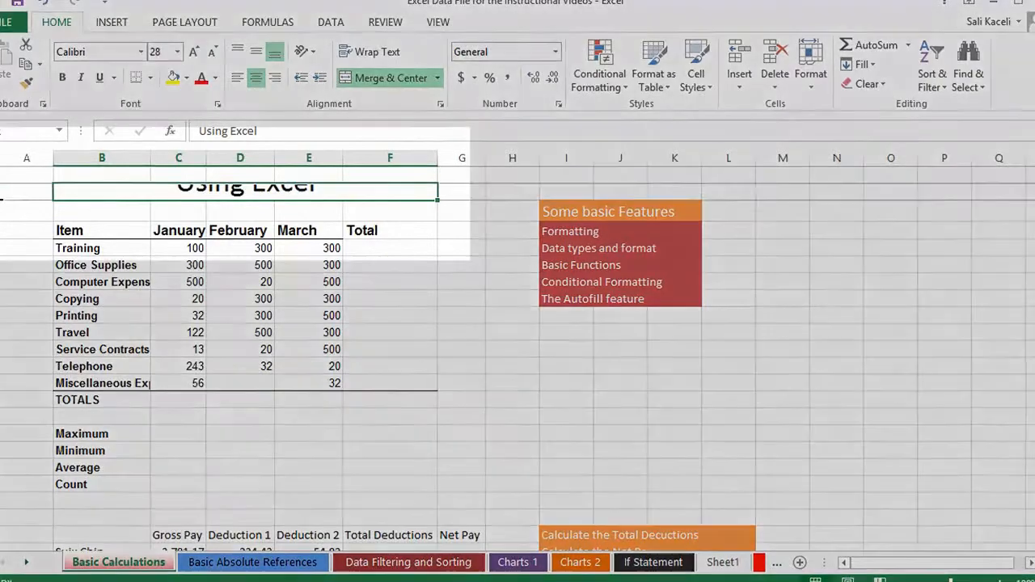
left_click_drag(0, 199, 0, 208)
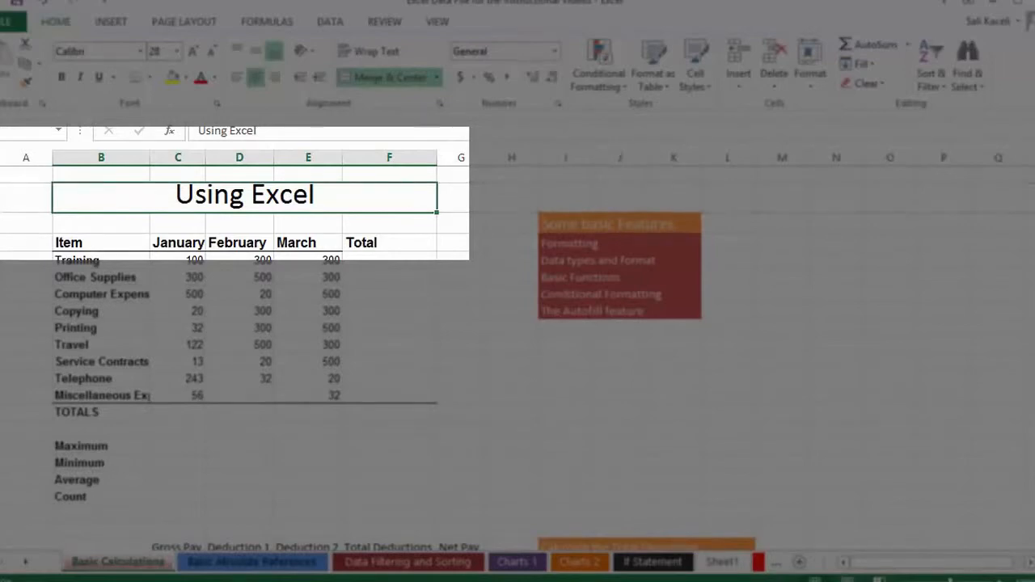
left_click_drag(0, 212, 0, 209)
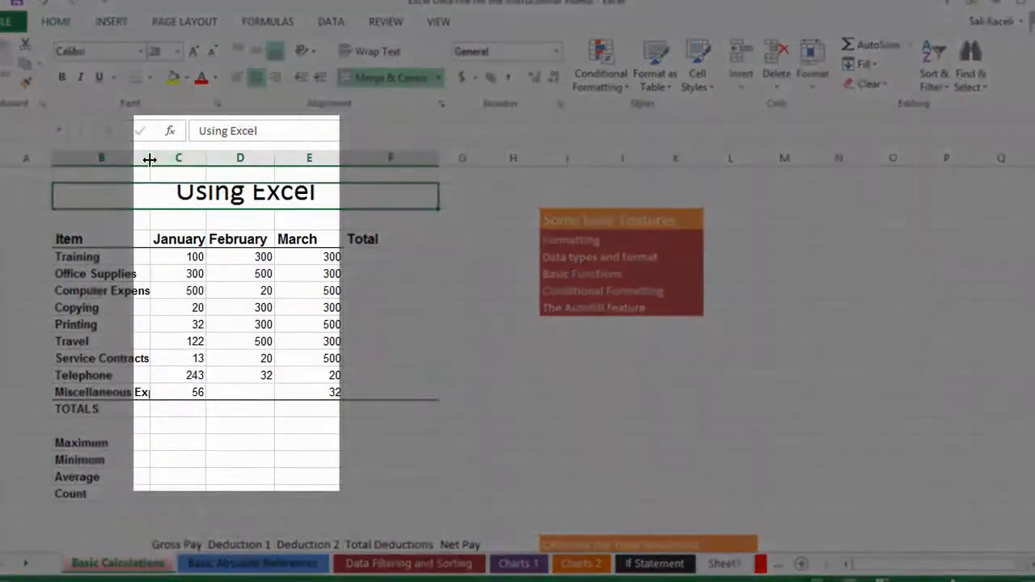
Widen column B to show the full expense item names and AutoFit it to its longest entry
left_click_drag(148, 158, 164, 162)
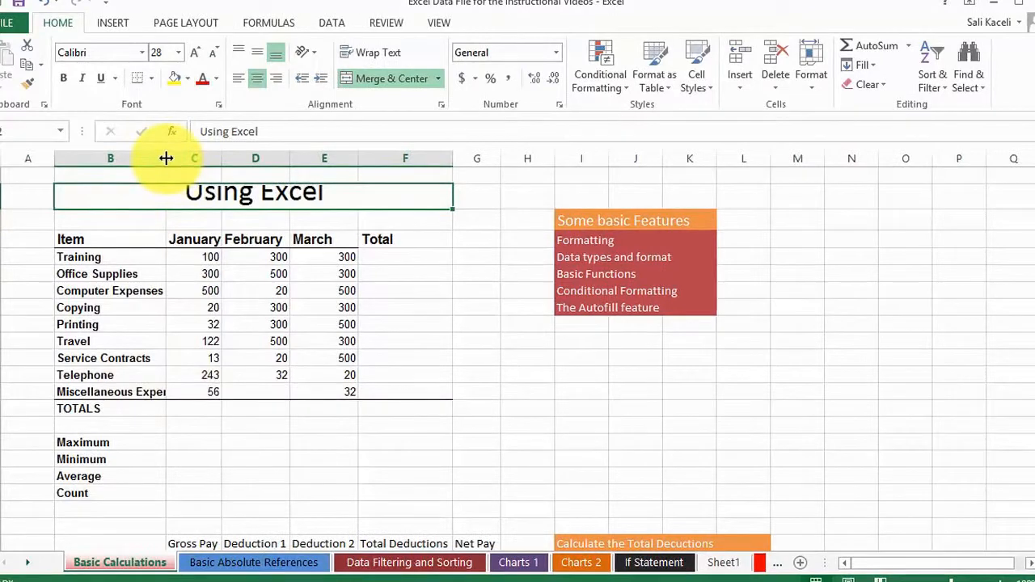
left_click_drag(166, 157, 185, 159)
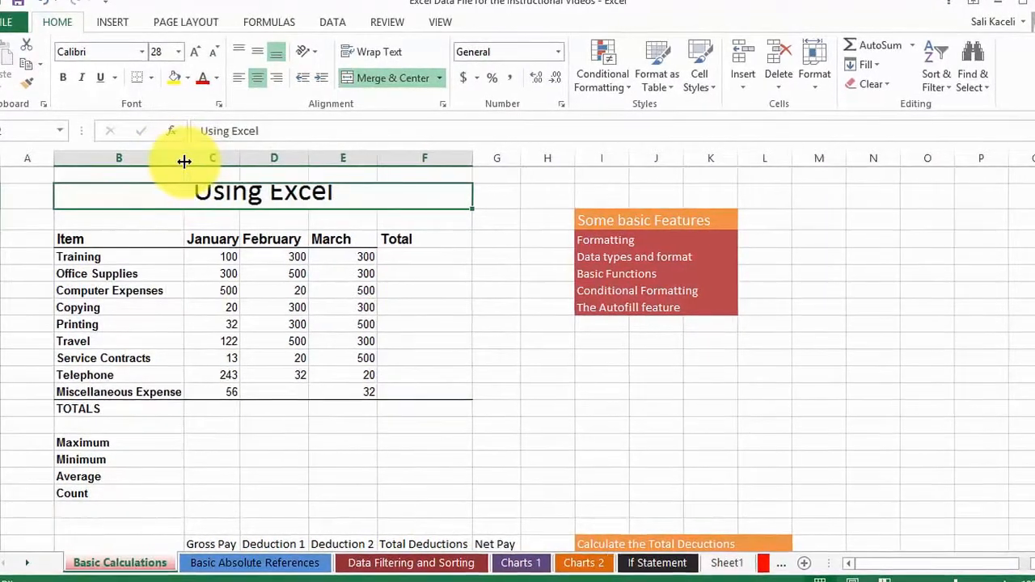
double_click(184, 161)
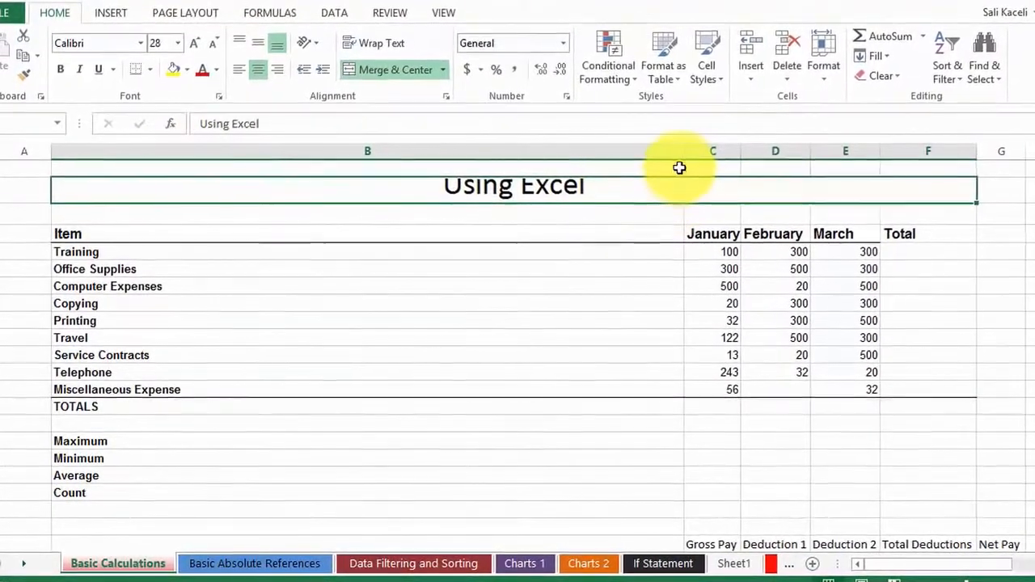
Check the longer text further down column B and narrow the column to just fit the "Miscellaneous Expense" label
scroll(428, 365, "down", 4)
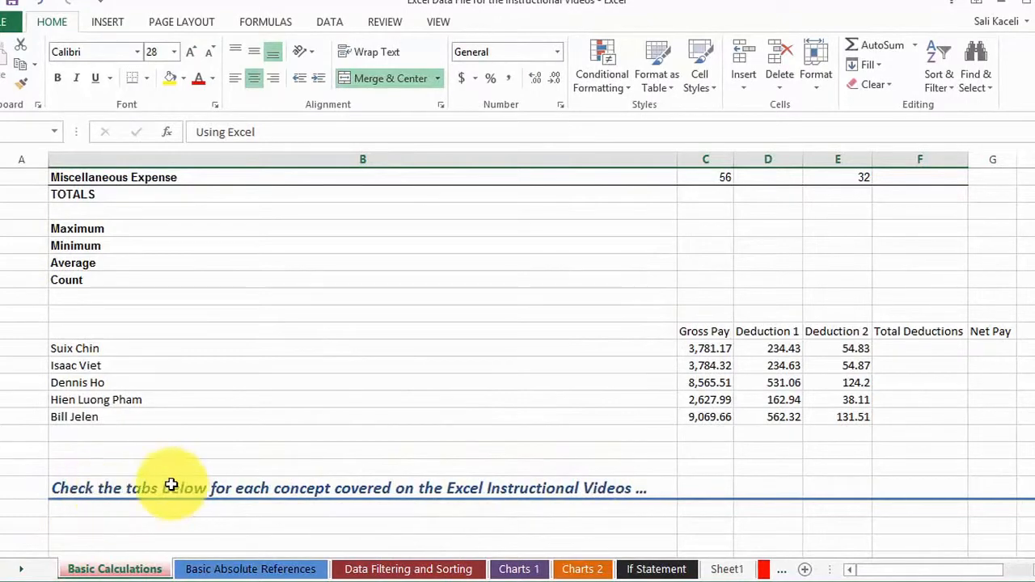
scroll(668, 242, "up", 2)
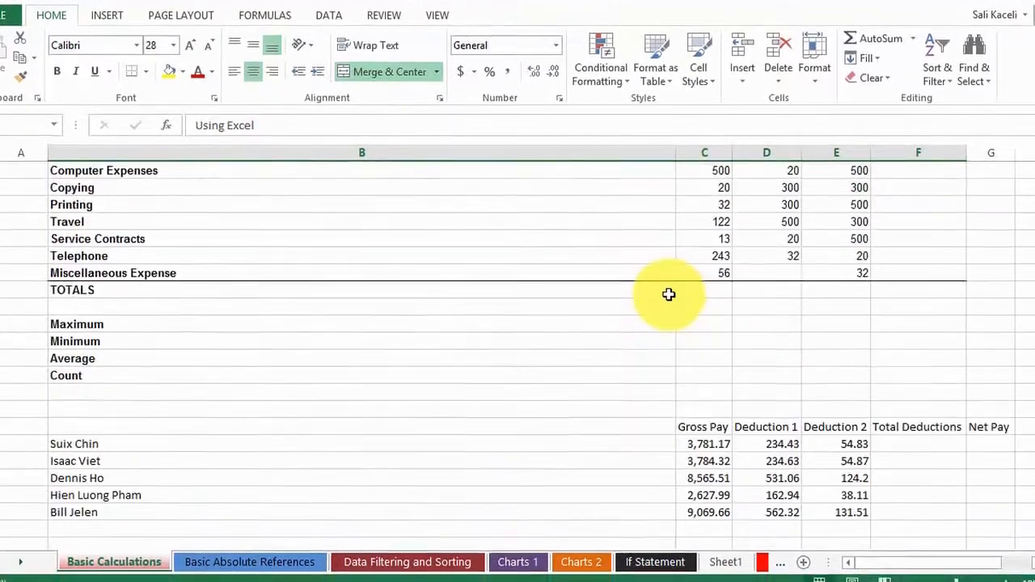
scroll(668, 294, "up", 3)
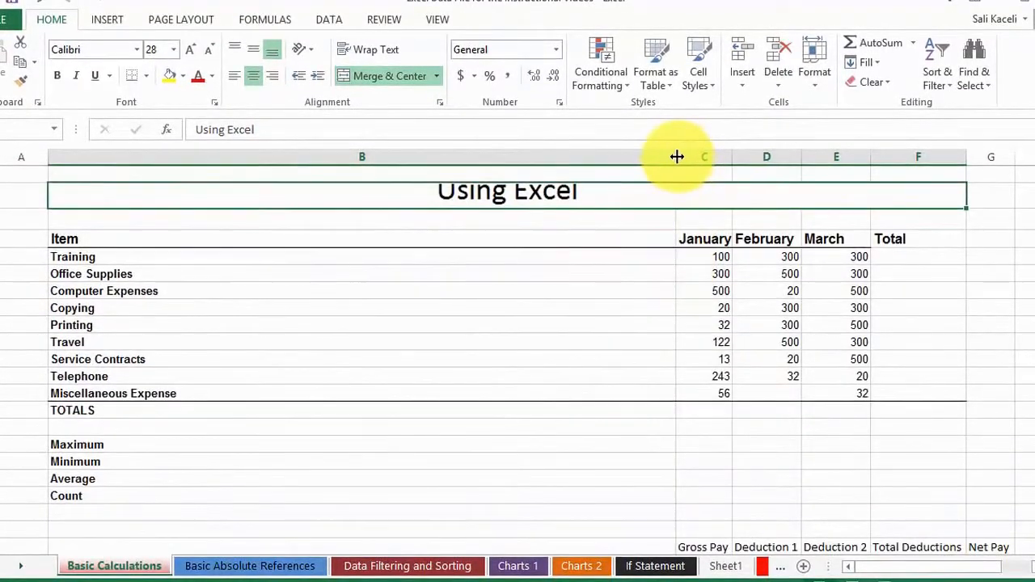
left_click_drag(677, 157, 191, 212)
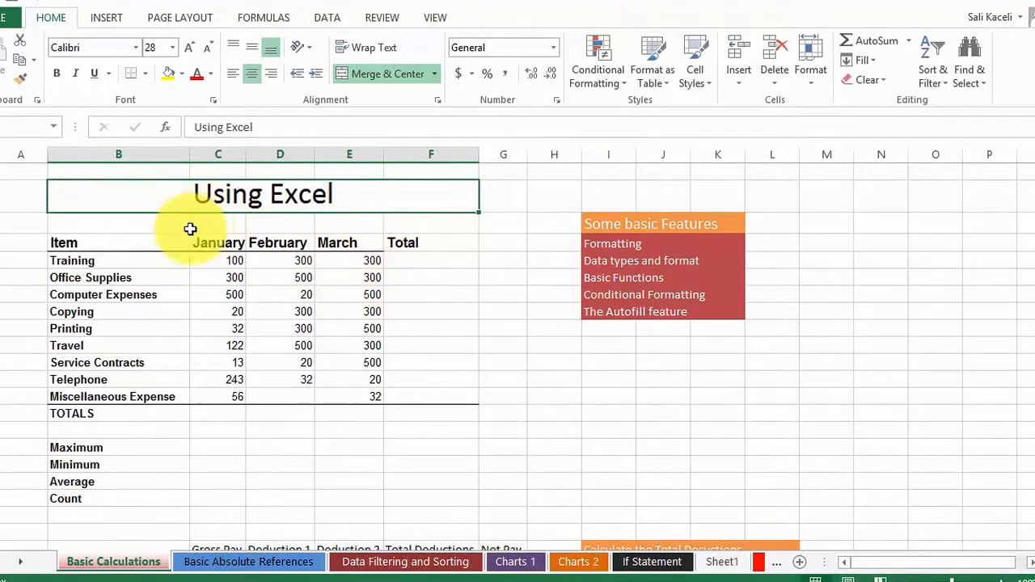
Make the merged "Using Excel" title bold
left_click(58, 74)
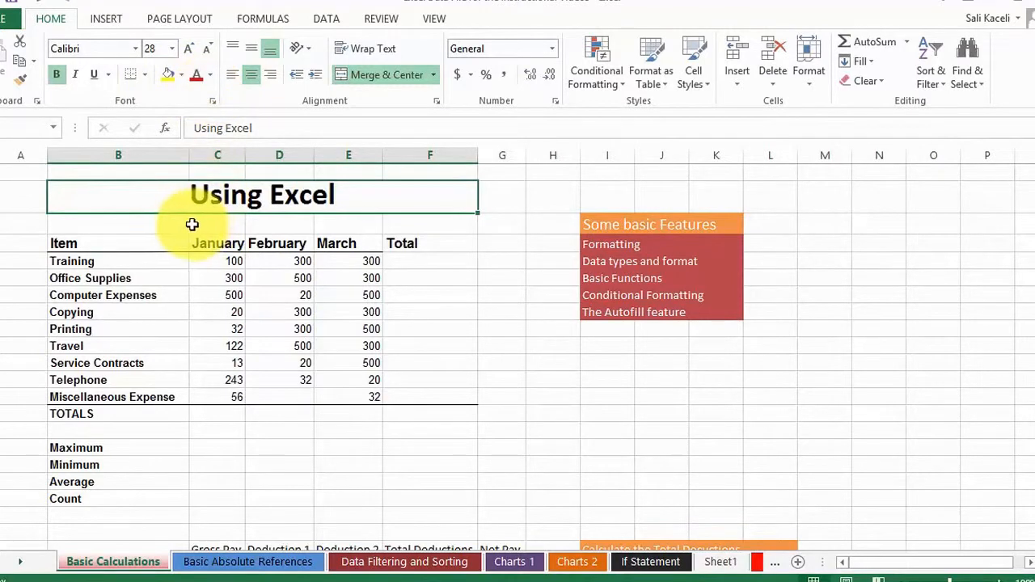
left_click(140, 222)
left_click(146, 201)
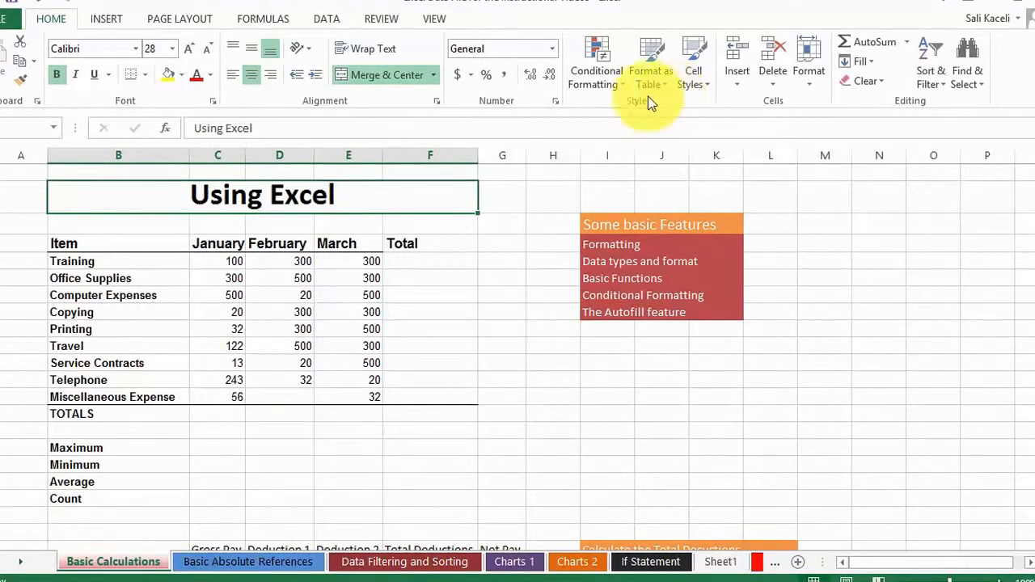
Apply the Heading 1 cell style to the merged "Using Excel" title
left_click(690, 84)
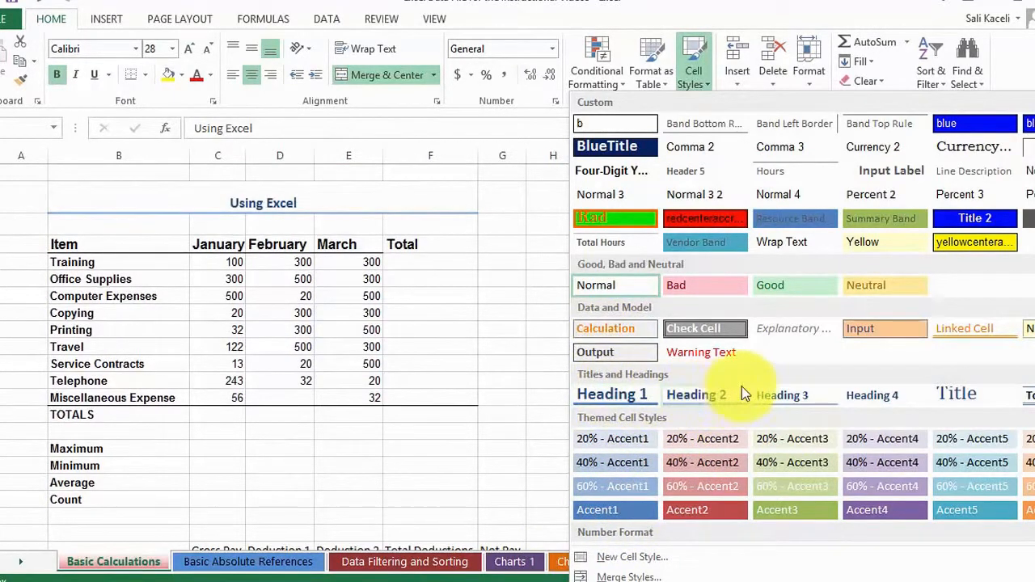
left_click(618, 400)
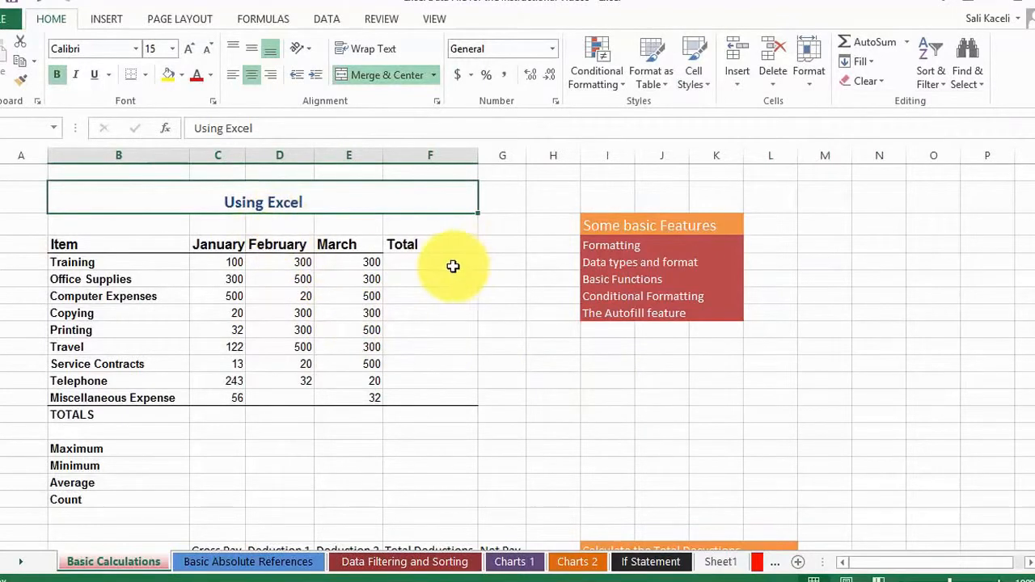
left_click(273, 243)
left_click(259, 203)
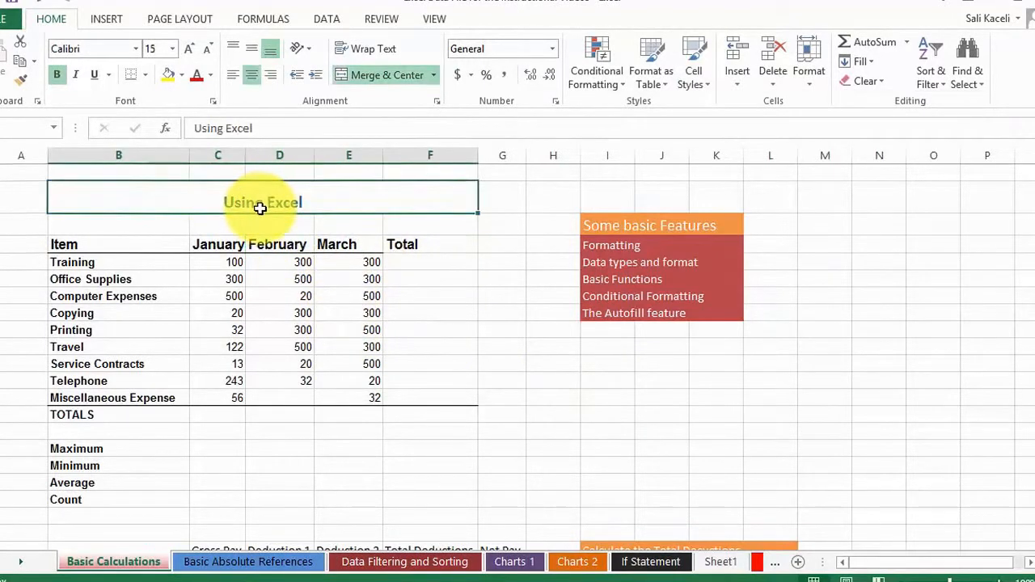
right_click(230, 205)
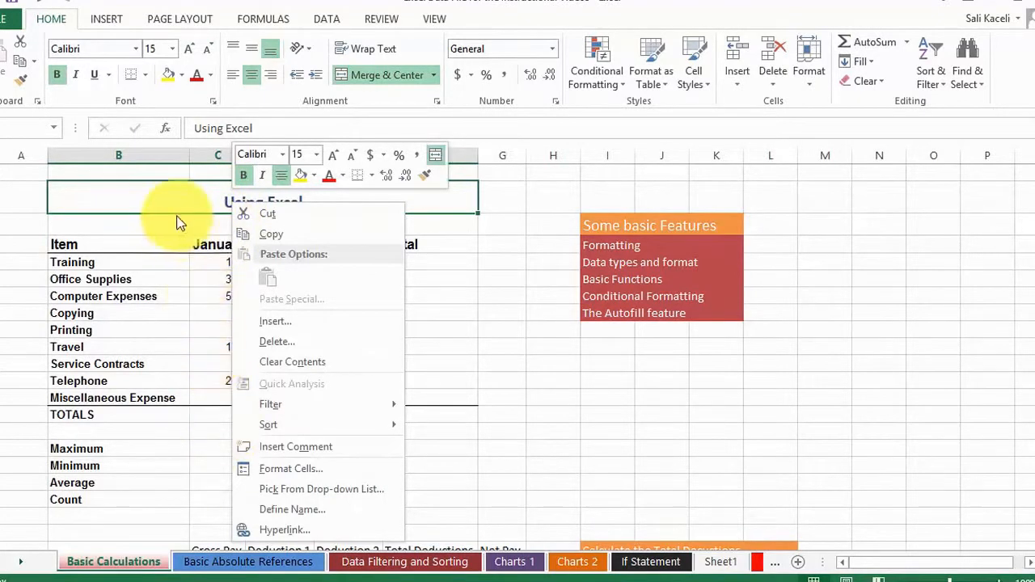
key("Escape")
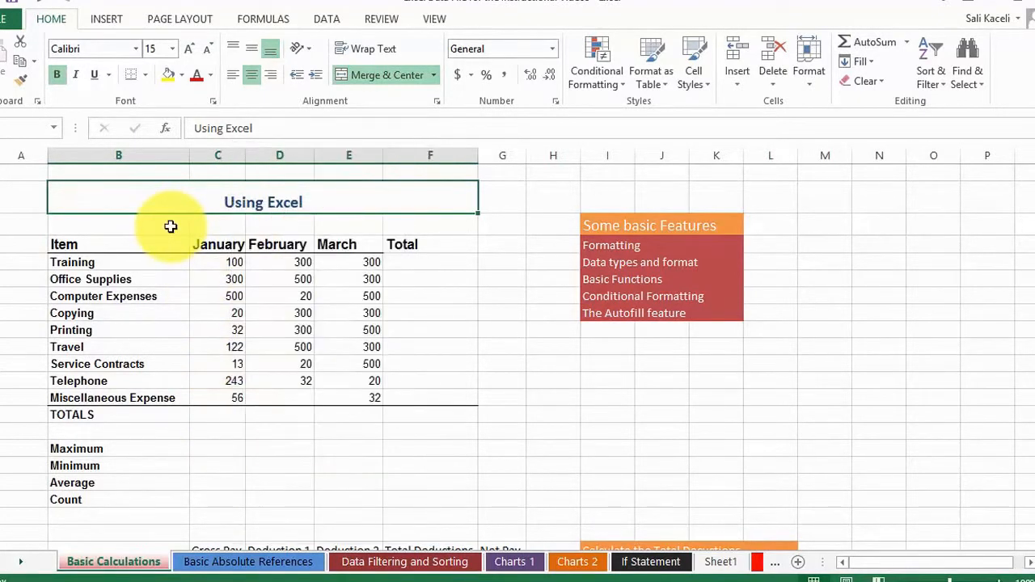
left_click(198, 260)
left_click(89, 266)
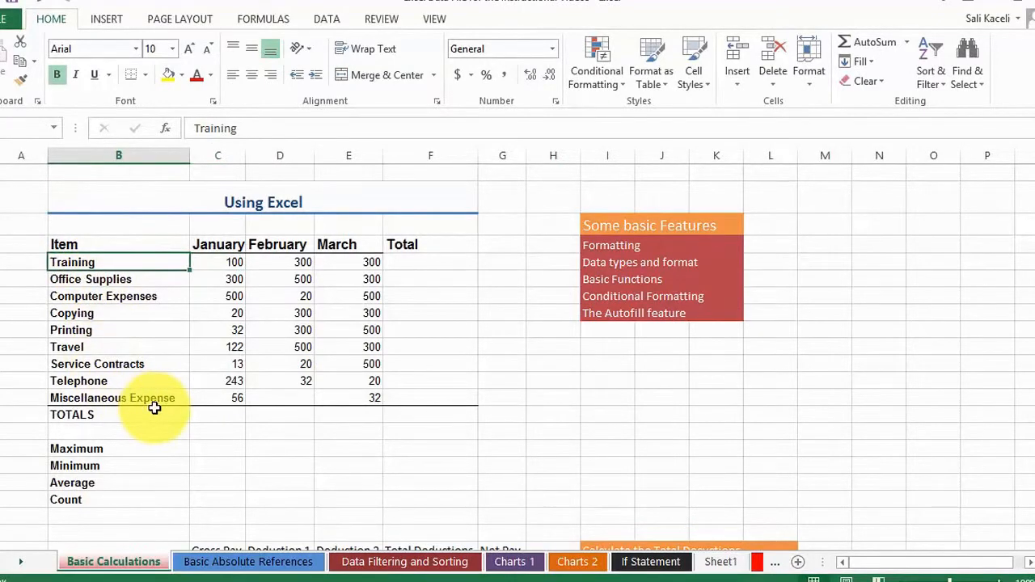
Format the January to March amounts, from Training through Miscellaneous Expense, as Currency
left_click(216, 265)
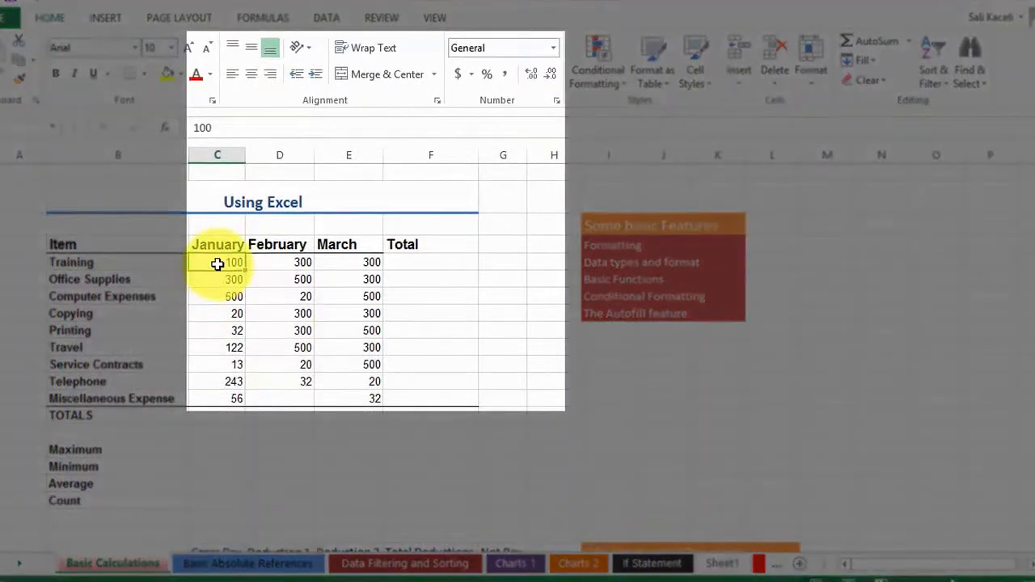
left_click_drag(216, 264, 333, 394)
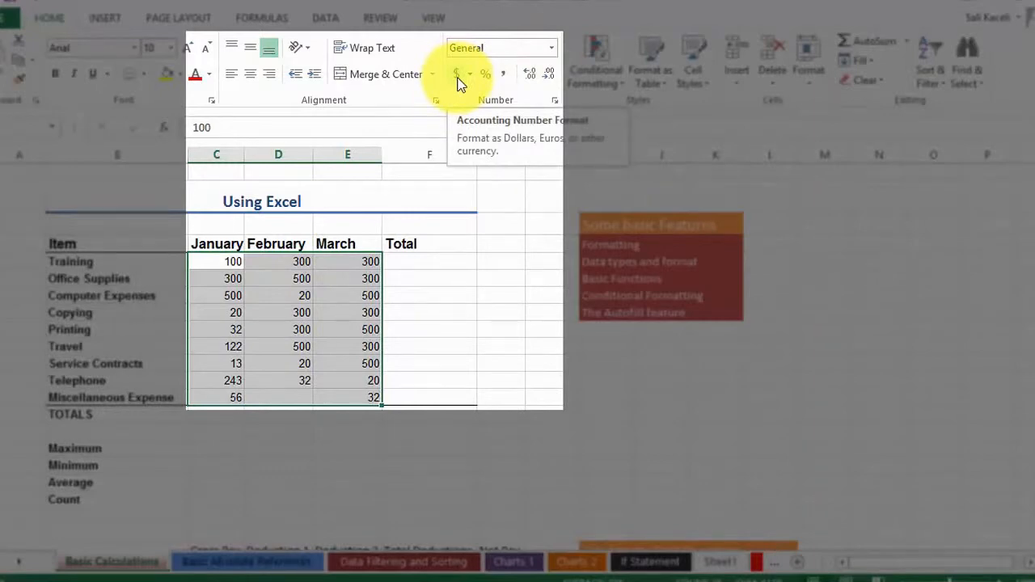
left_click(551, 48)
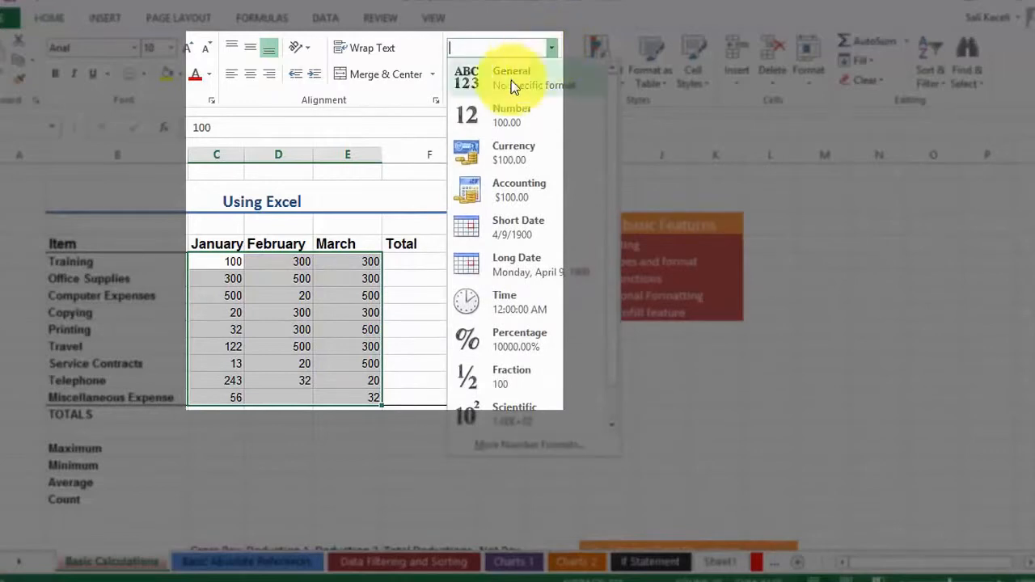
left_click(487, 149)
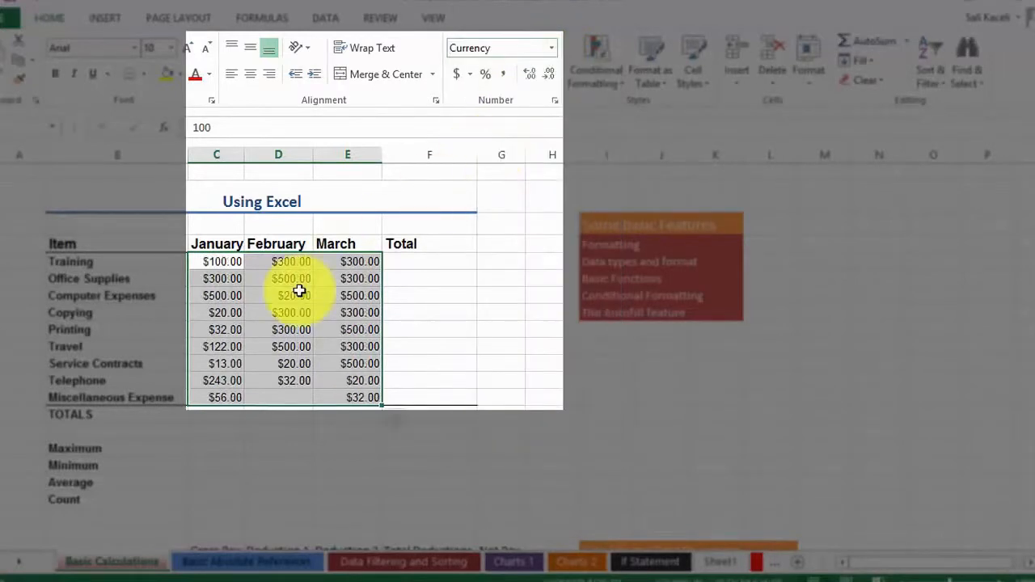
left_click(289, 393)
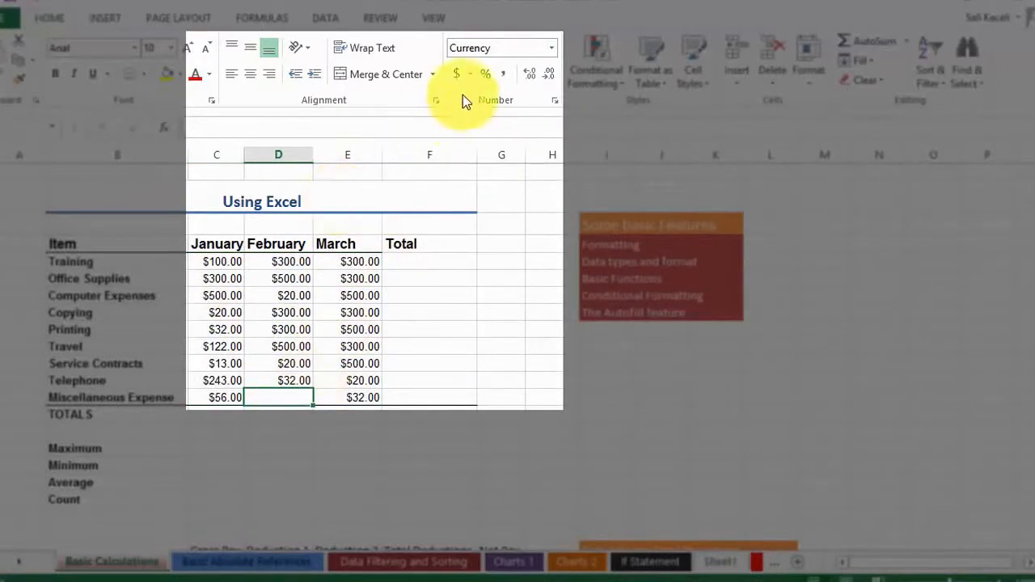
Apply the Accounting number format to the January, February, March and Total cells from the Training row through the TOTALS row
left_click(470, 75)
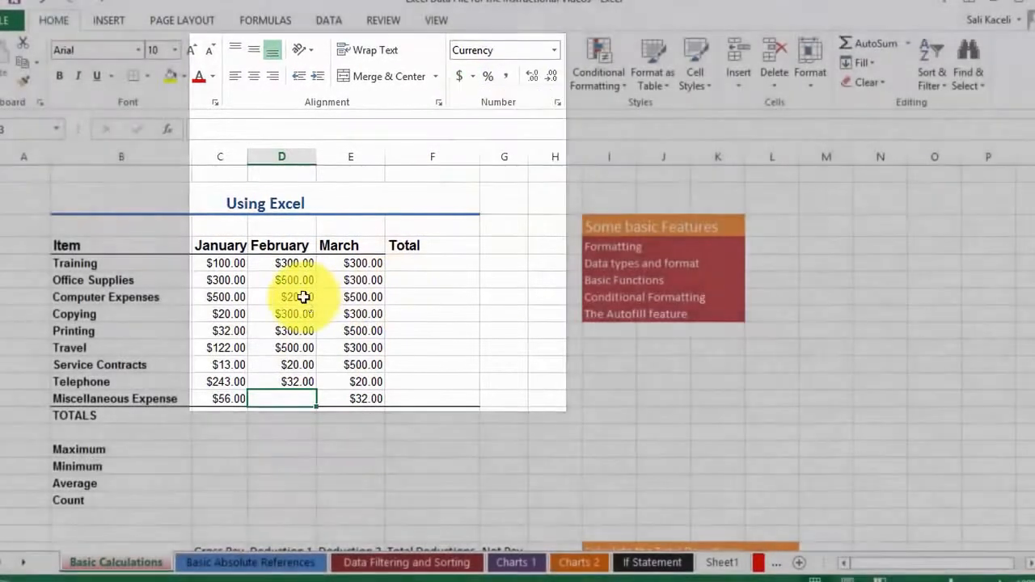
left_click(296, 283)
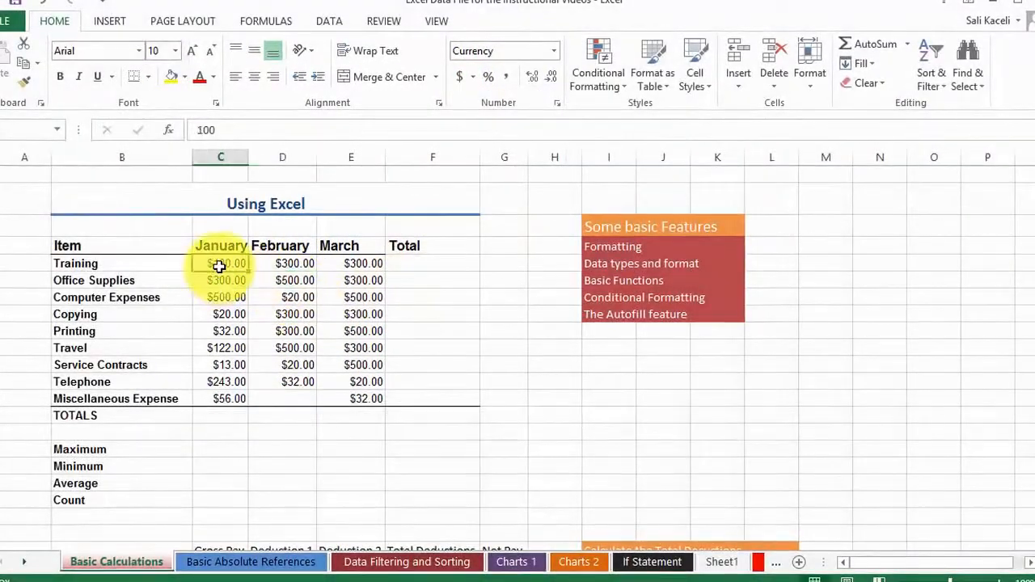
left_click_drag(232, 265, 429, 416)
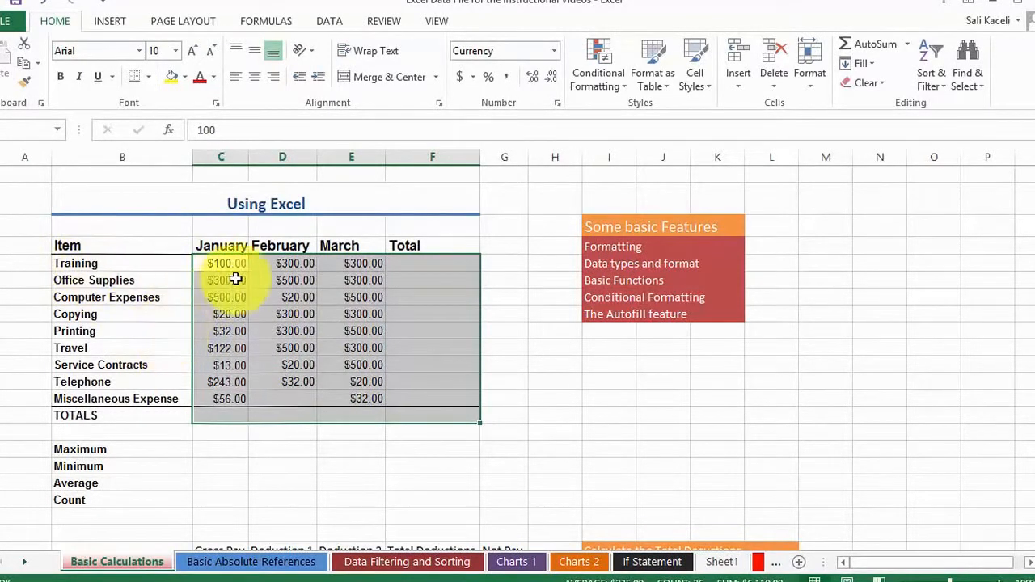
left_click(229, 413)
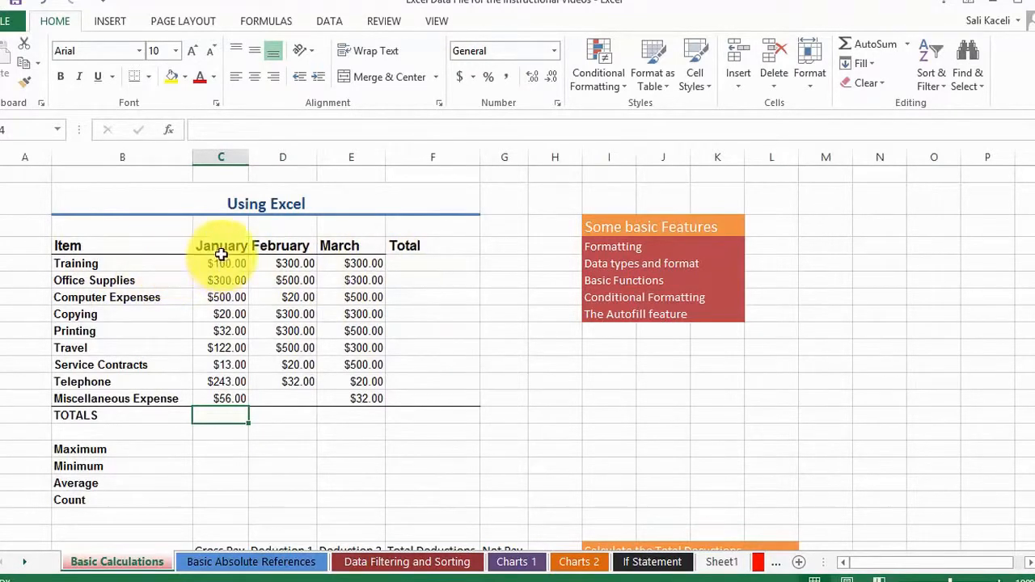
left_click_drag(219, 265, 412, 414)
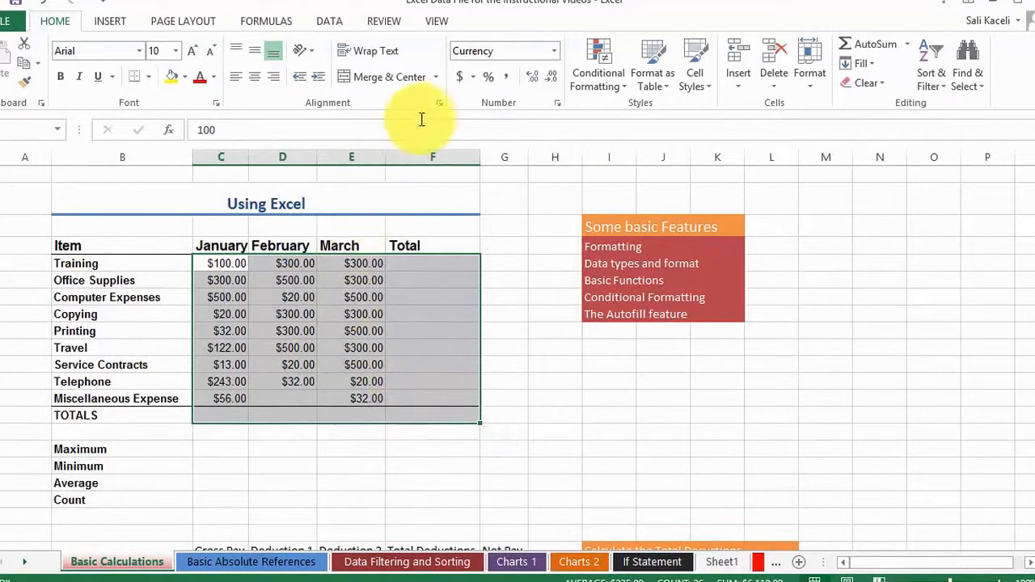
left_click(458, 79)
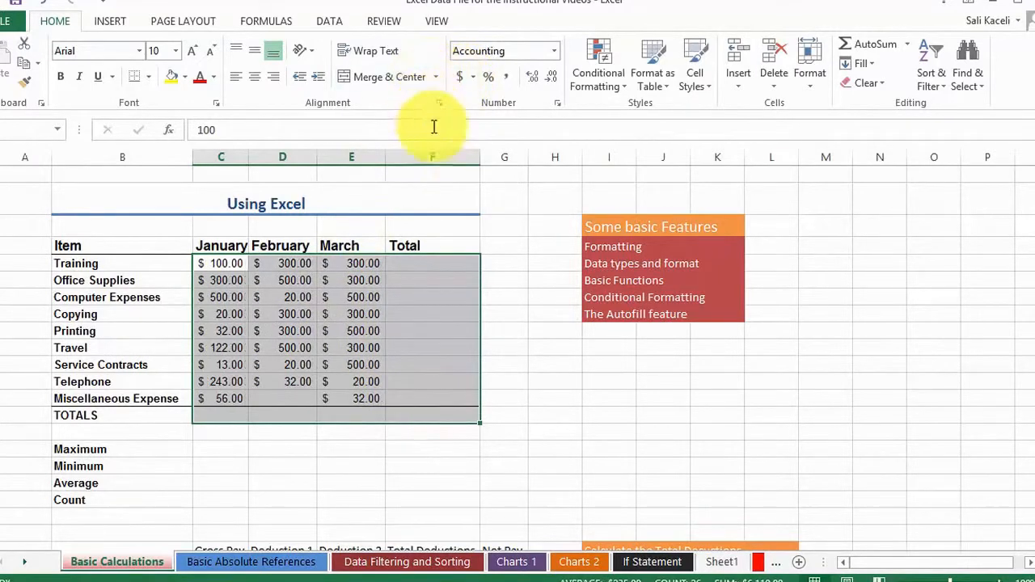
left_click(408, 365)
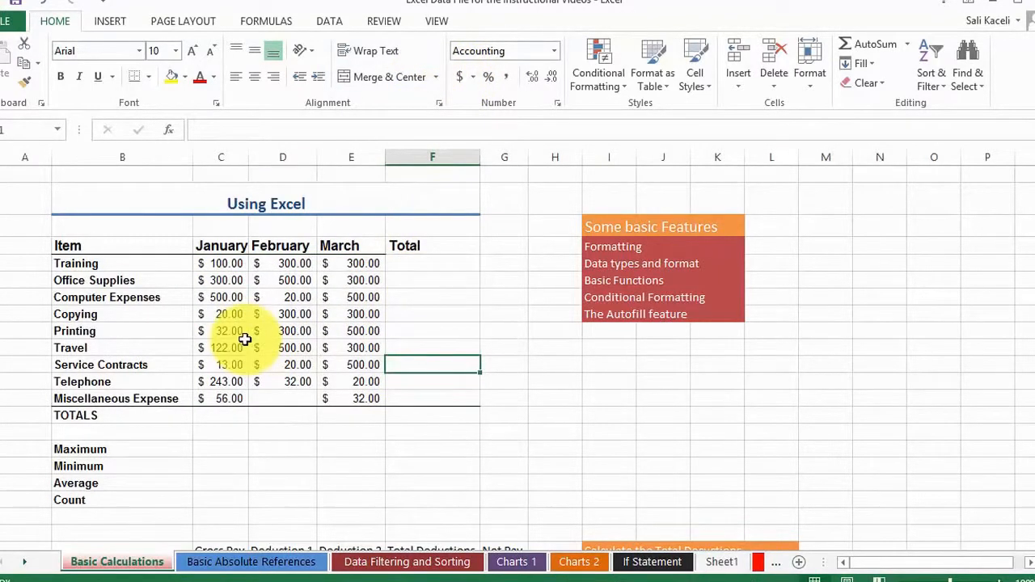
Enter "=" in column J below the features list and the note "starts the formulas" in the cell beside it
left_click(233, 416)
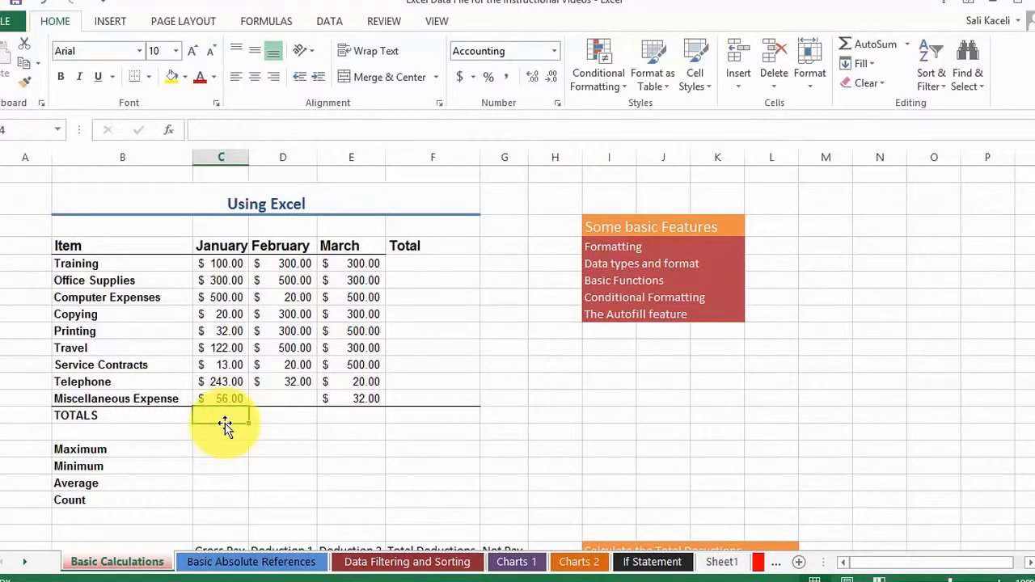
left_click(681, 351)
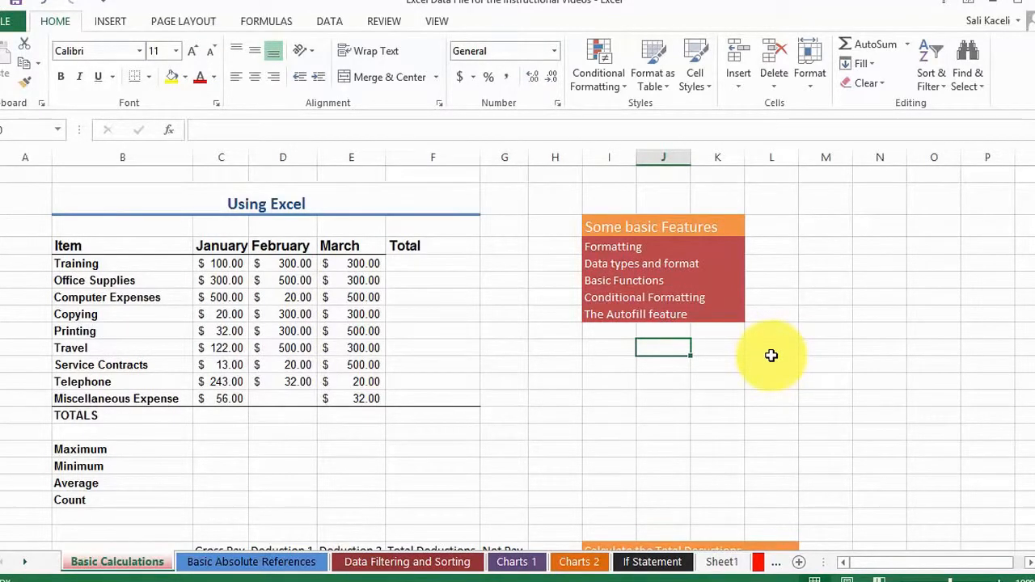
type("=")
key("Tab")
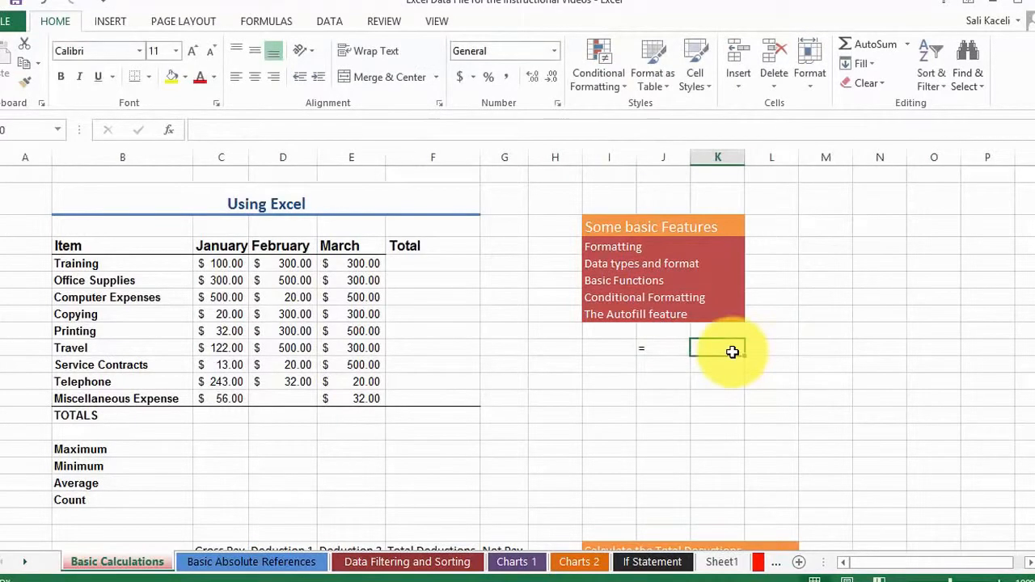
type("st")
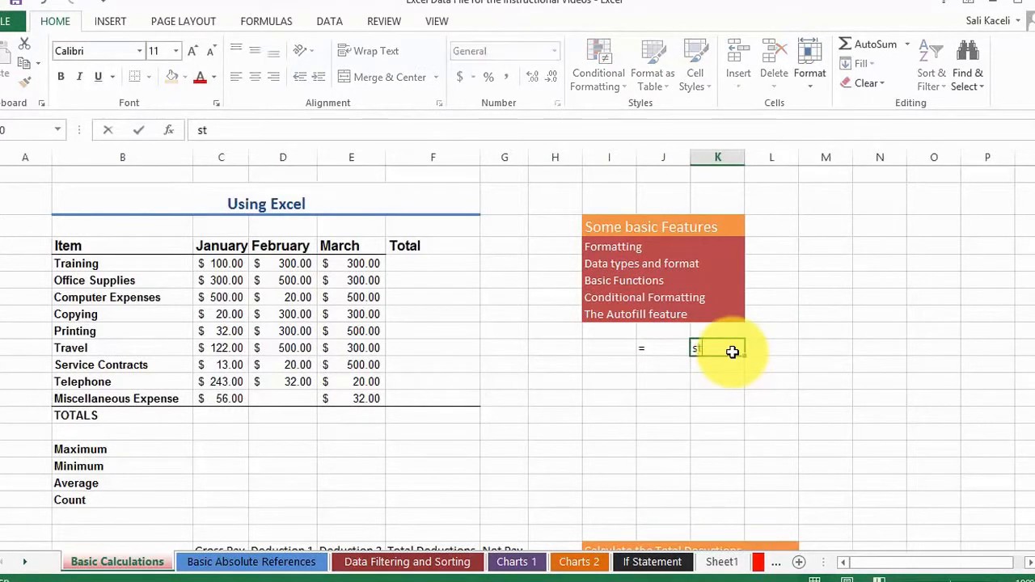
type("arts the formulas")
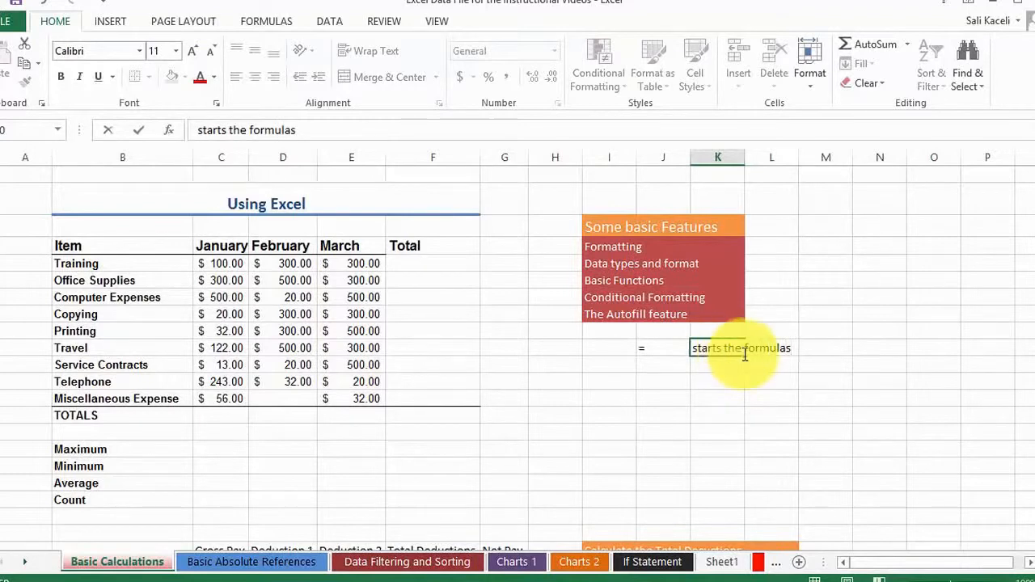
left_click(673, 366)
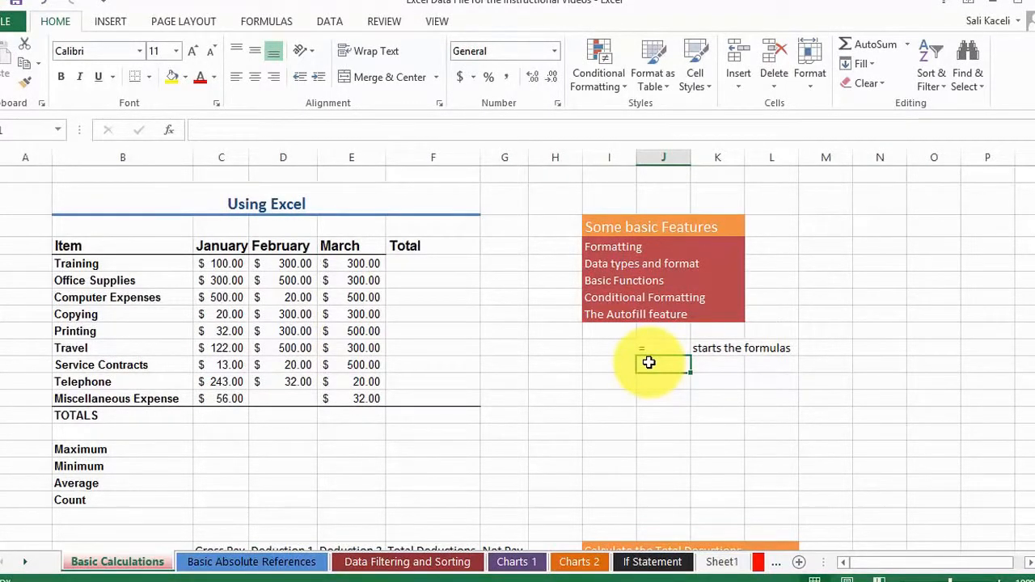
left_click_drag(235, 264, 246, 399)
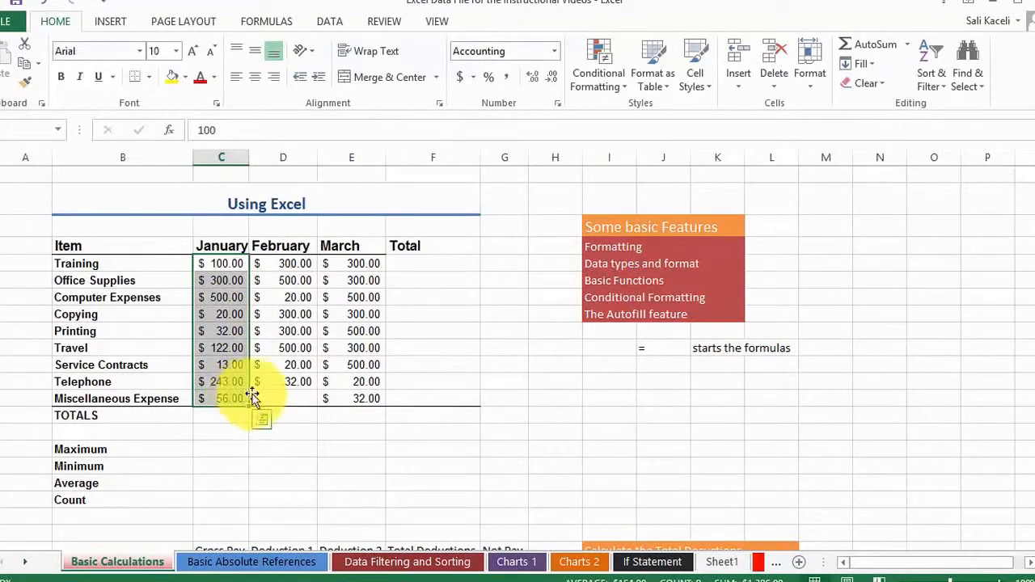
left_click(718, 366)
left_click(672, 368)
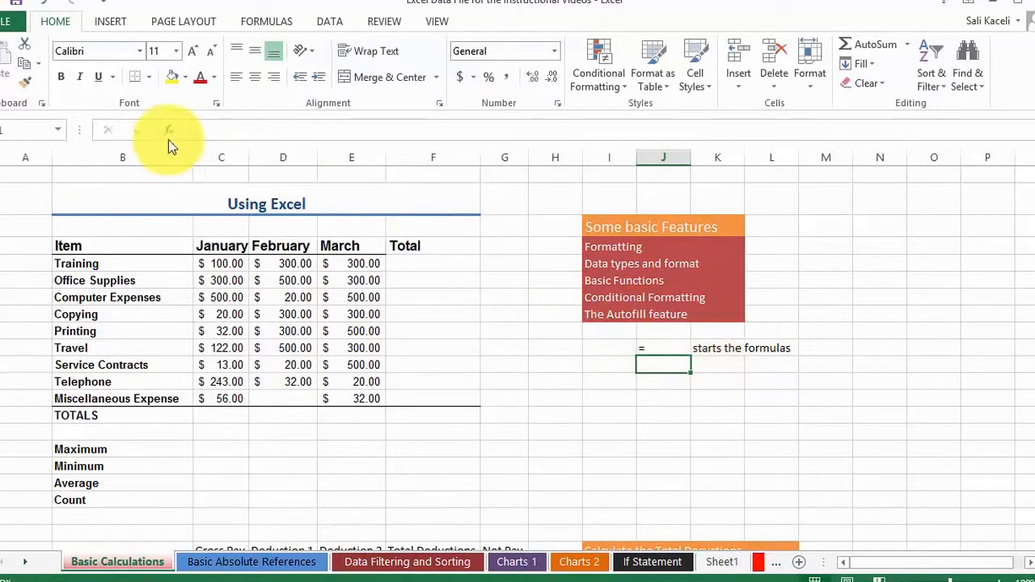
Open Insert Function on the January Computer Expenses cell and browse the function list under the All category
left_click(231, 298)
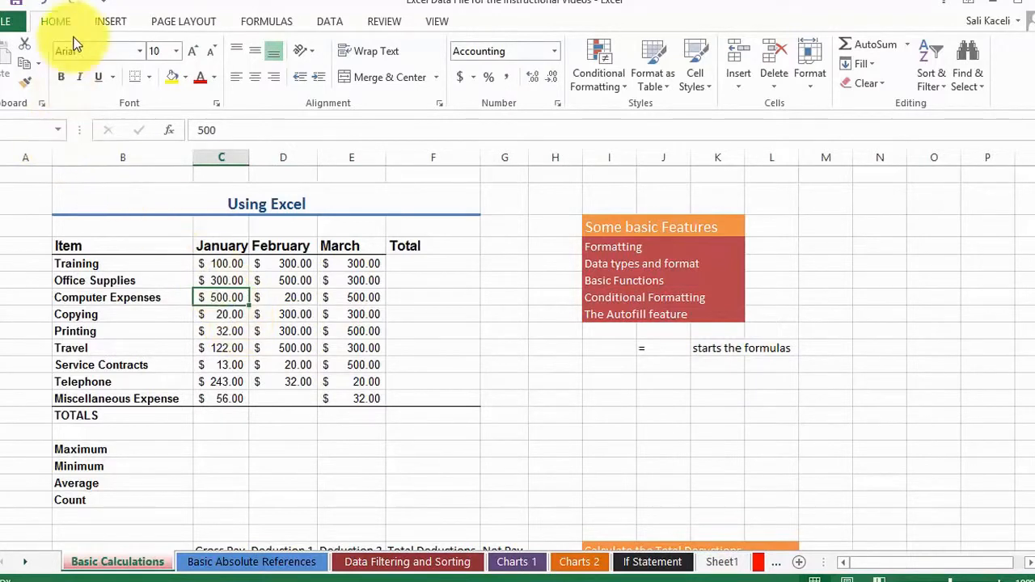
left_click(97, 24)
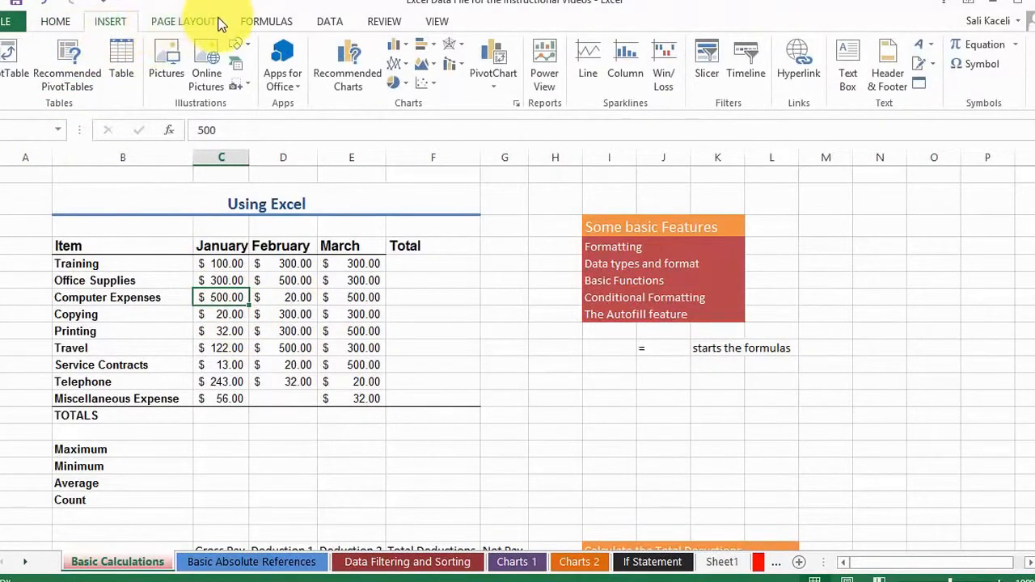
left_click(274, 21)
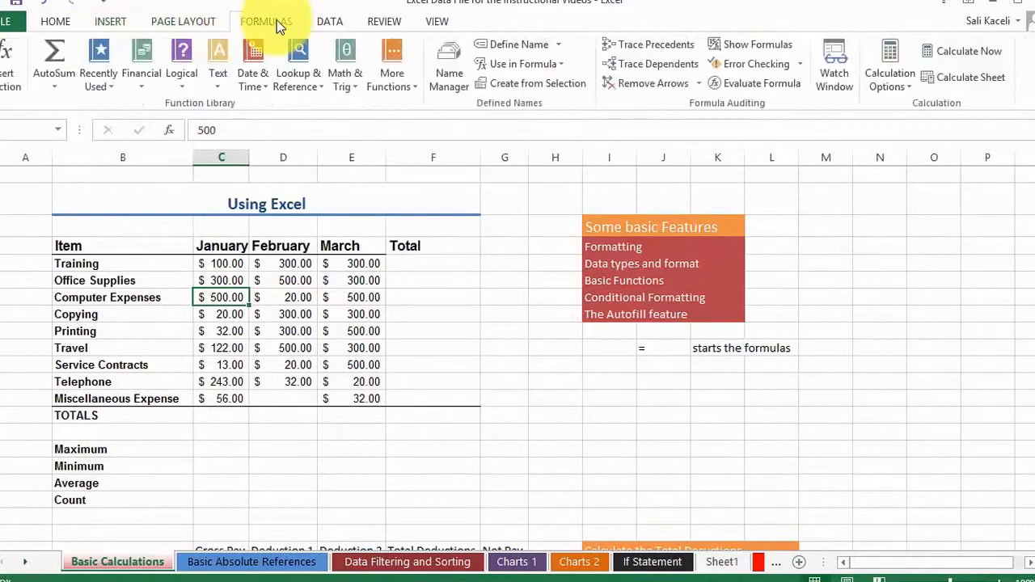
left_click(7, 77)
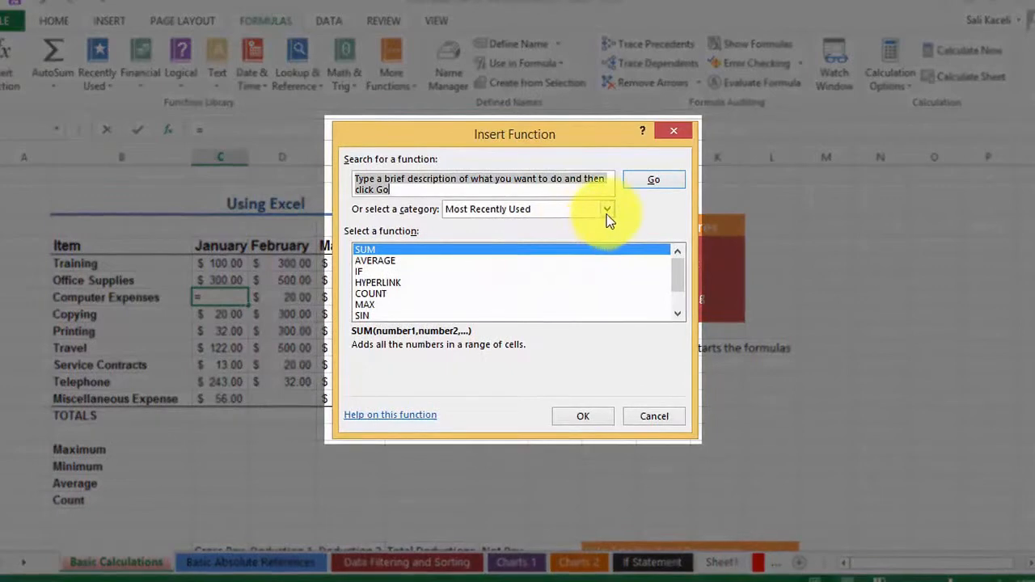
left_click(606, 212)
left_click(570, 235)
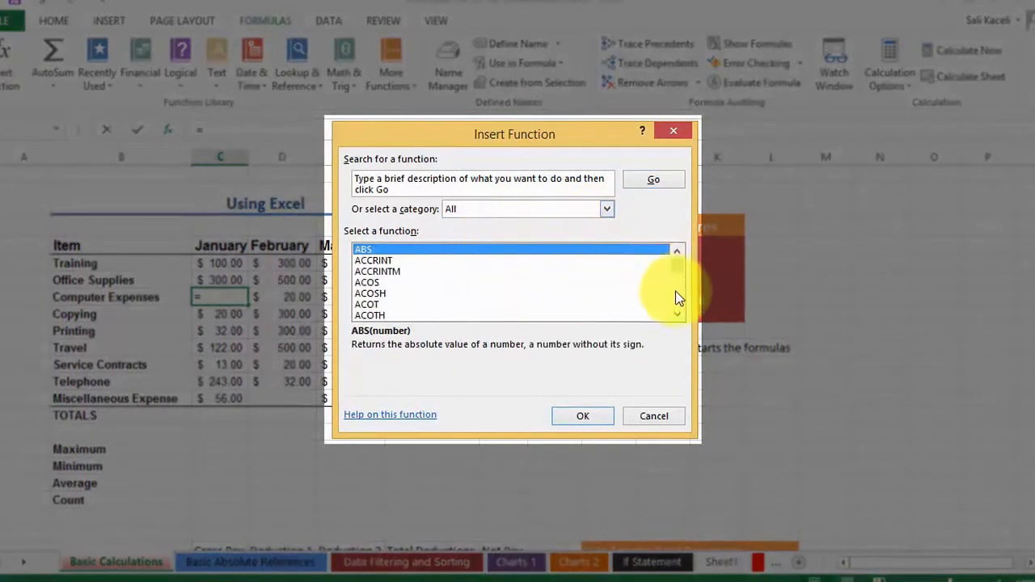
left_click_drag(679, 316, 678, 315)
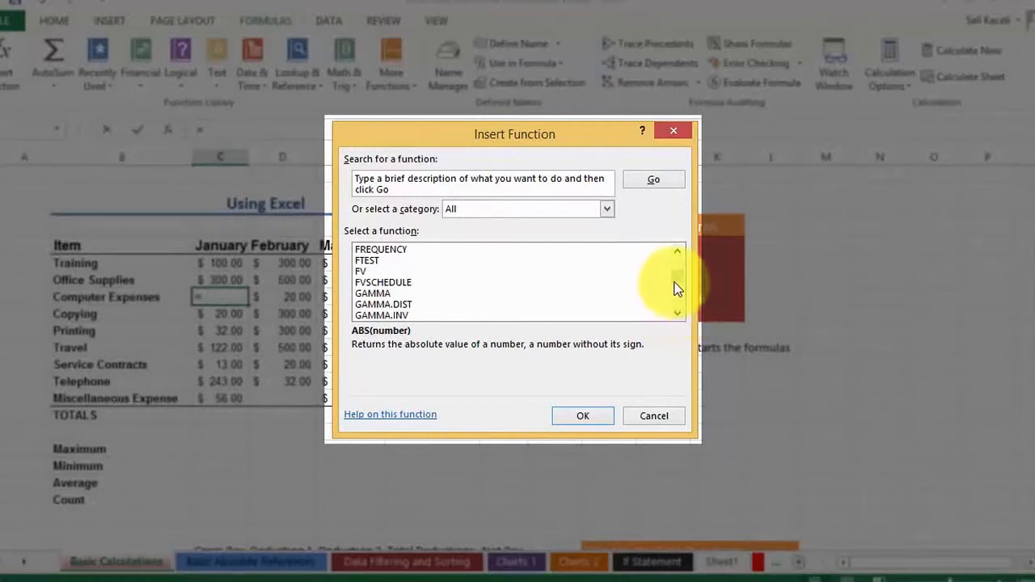
left_click_drag(677, 290, 684, 258)
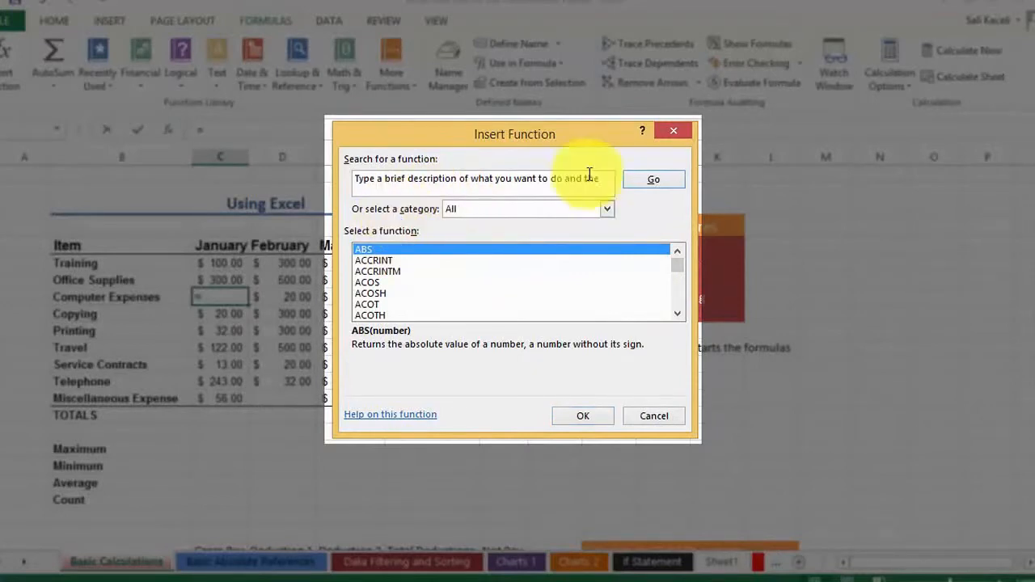
Search the available functions for "sum"
left_click(380, 178)
type("su")
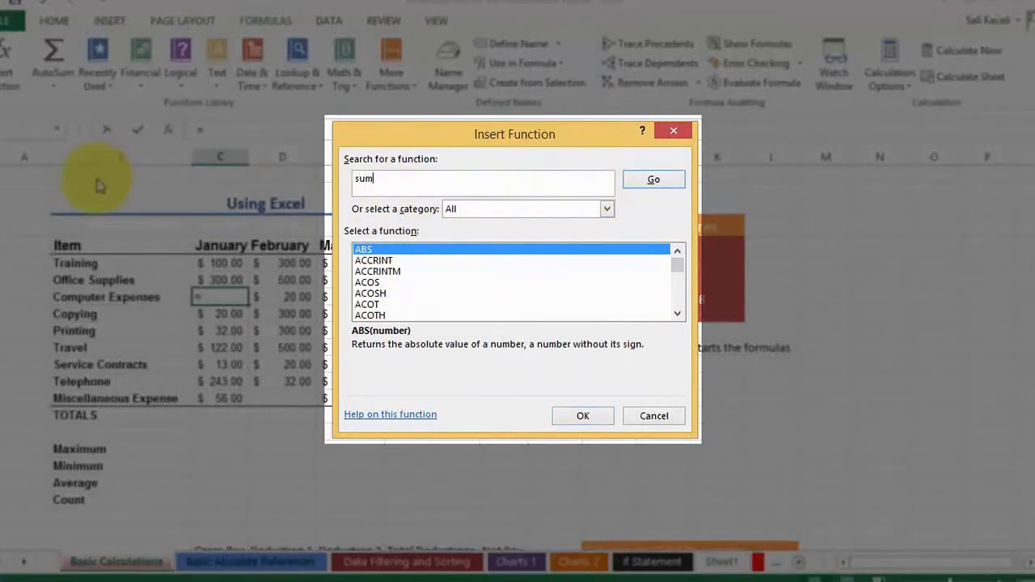
type("m")
key("Return")
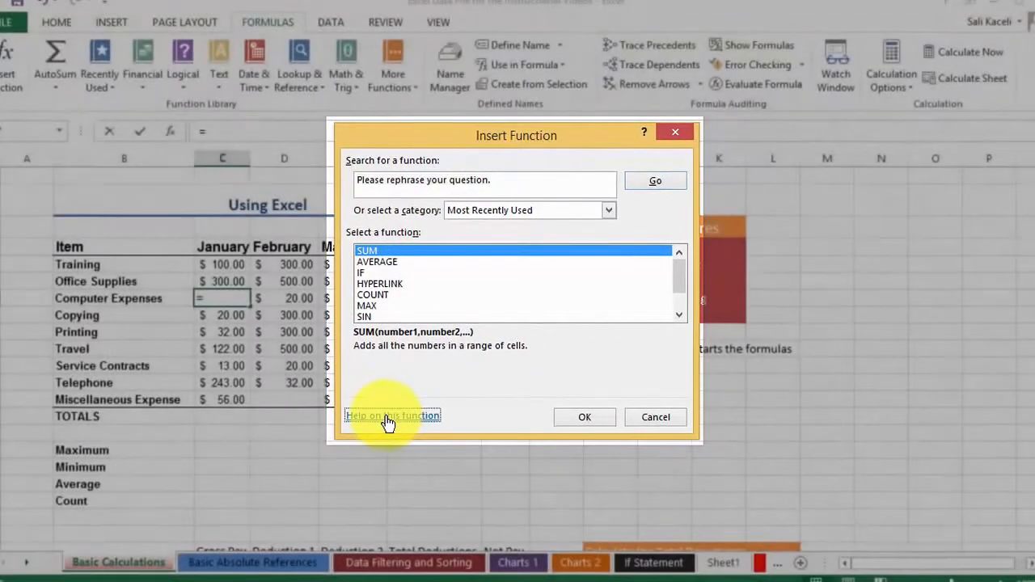
Open the help article on the SUM function and examine its example formulas, including =SUM(A2:A4)
left_click(391, 416)
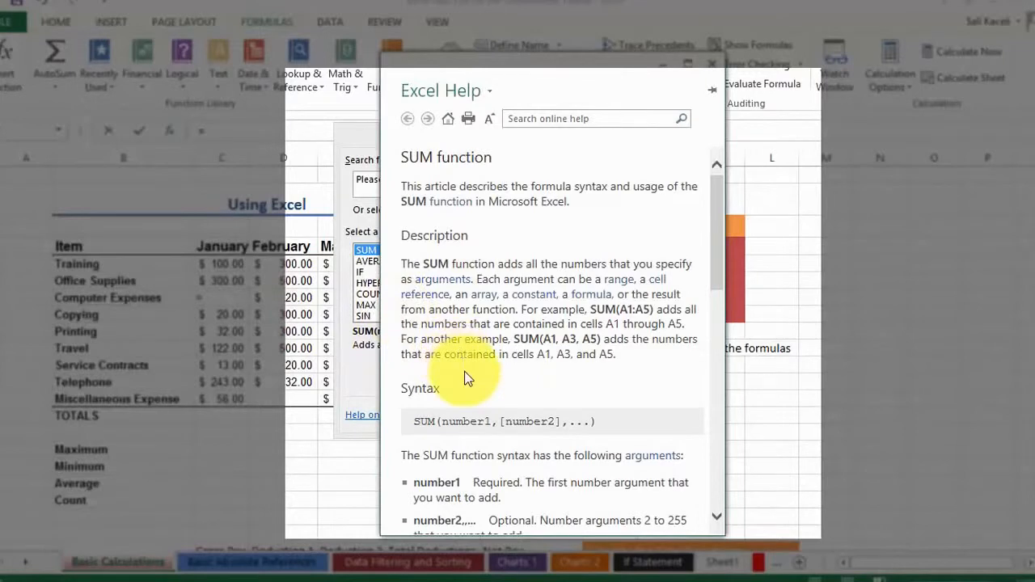
scroll(463, 360, "down", 2)
scroll(462, 361, "down", 7)
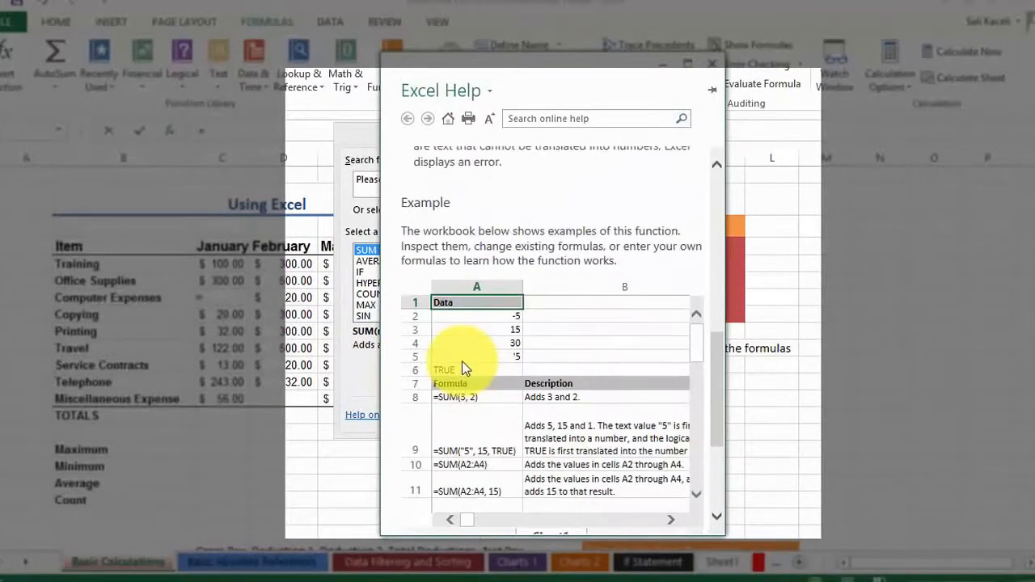
scroll(477, 372, "down", 2)
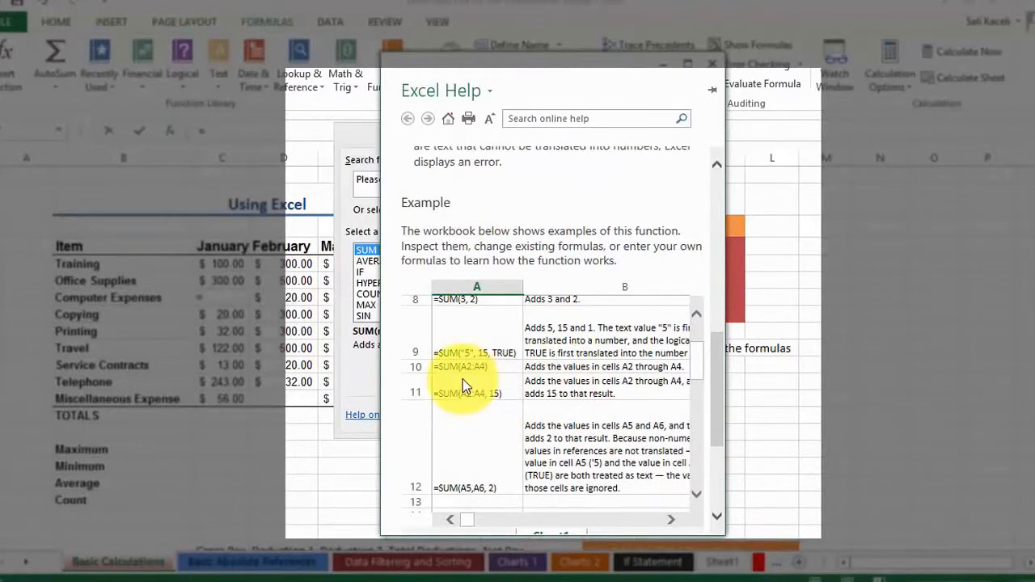
left_click(487, 367)
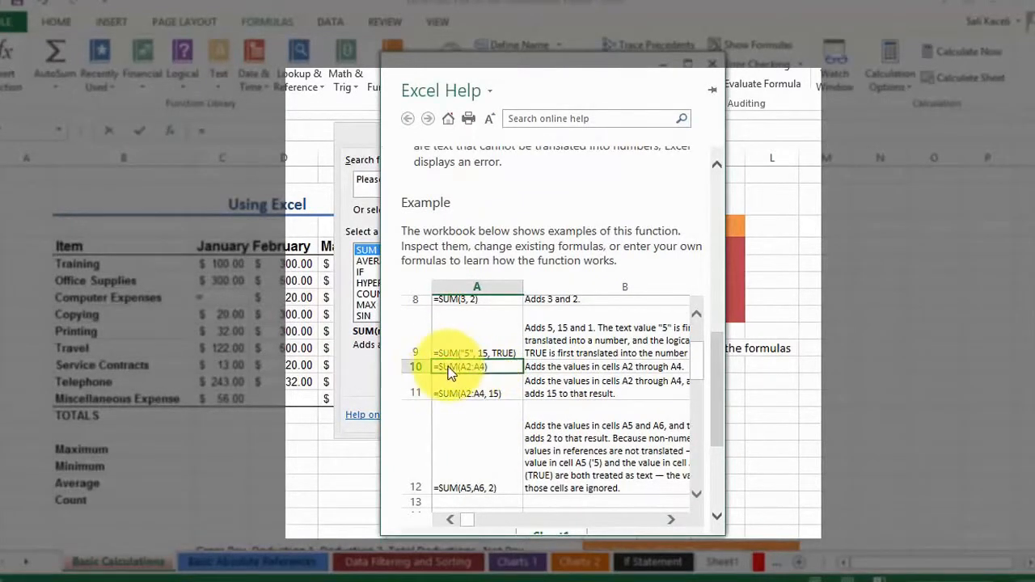
scroll(481, 379, "down", 1)
scroll(481, 378, "down", 2)
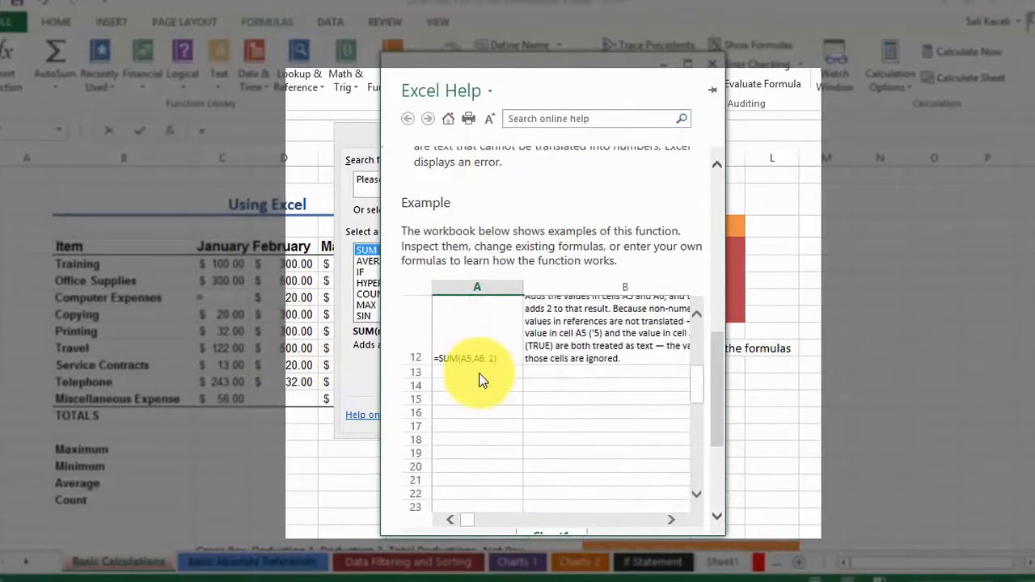
scroll(481, 379, "up", 5)
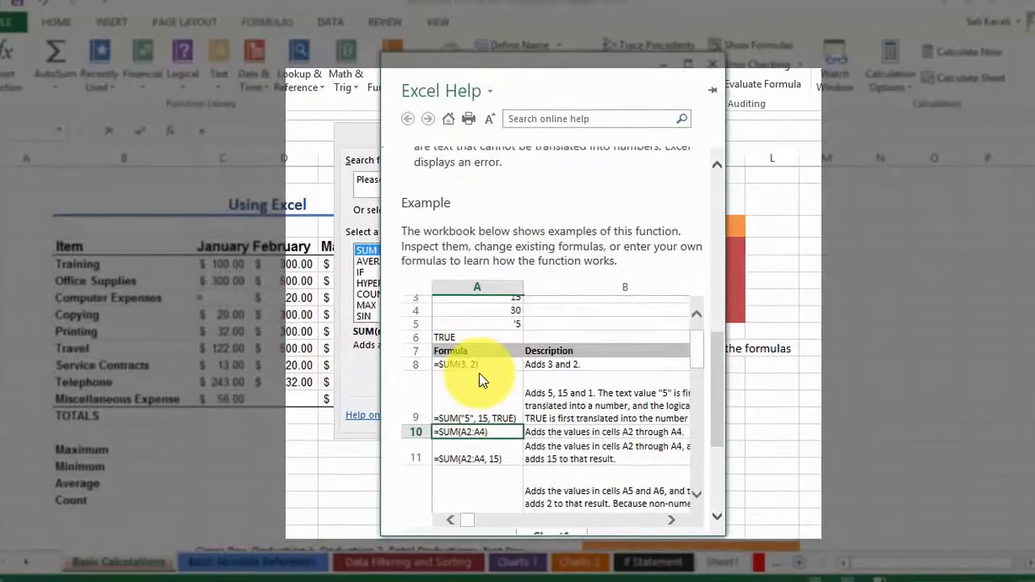
Close the SUM help and the function dialog, and enter =SUM(C5:C13) in the January TOTALS cell
left_click(714, 67)
left_click(663, 418)
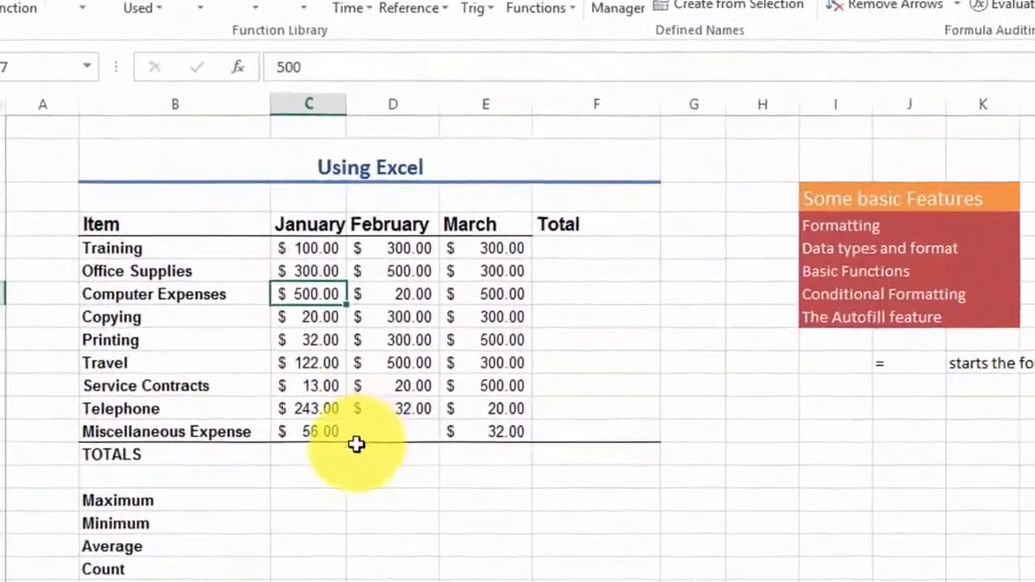
left_click(312, 455)
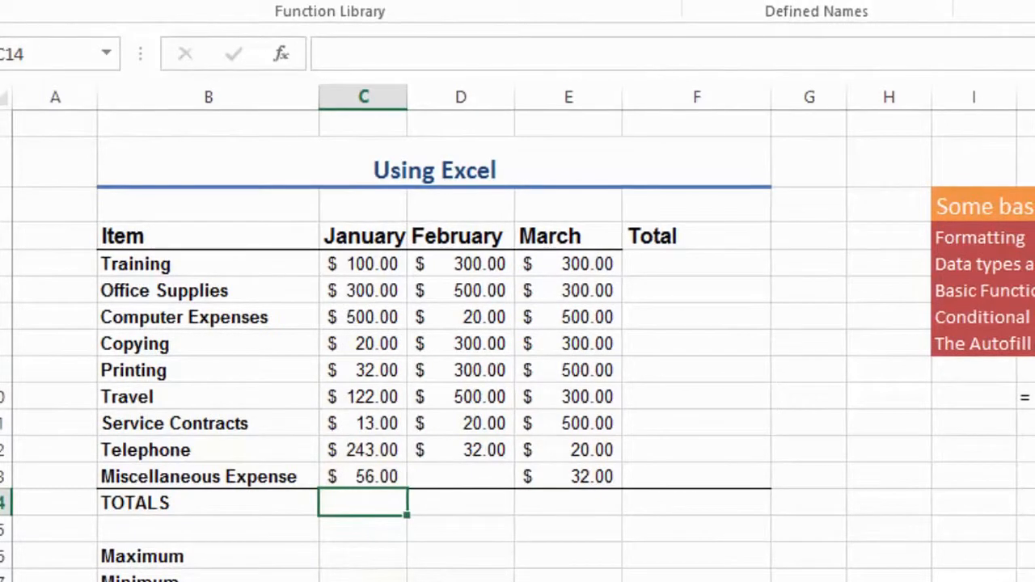
type("=")
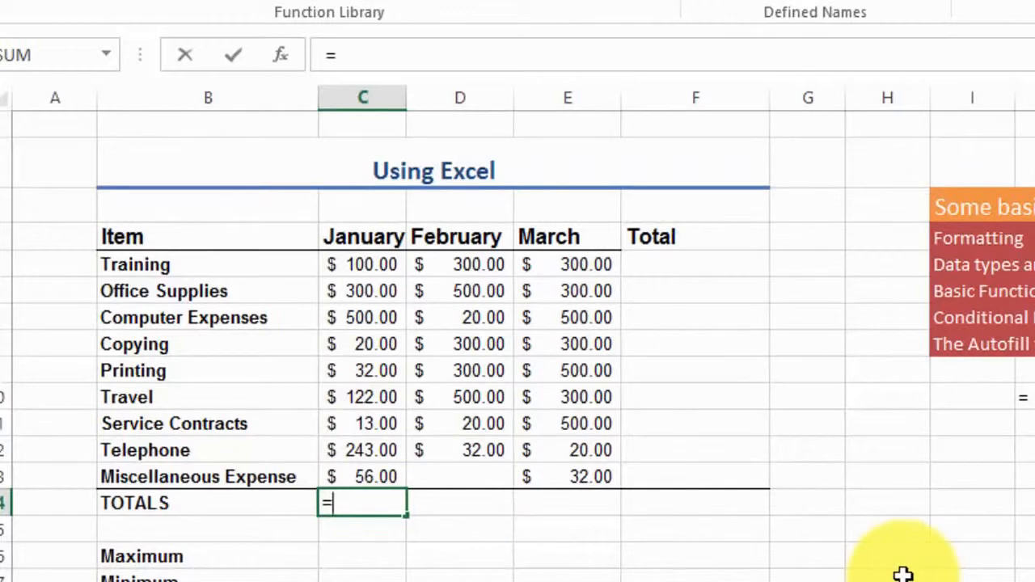
type("sum")
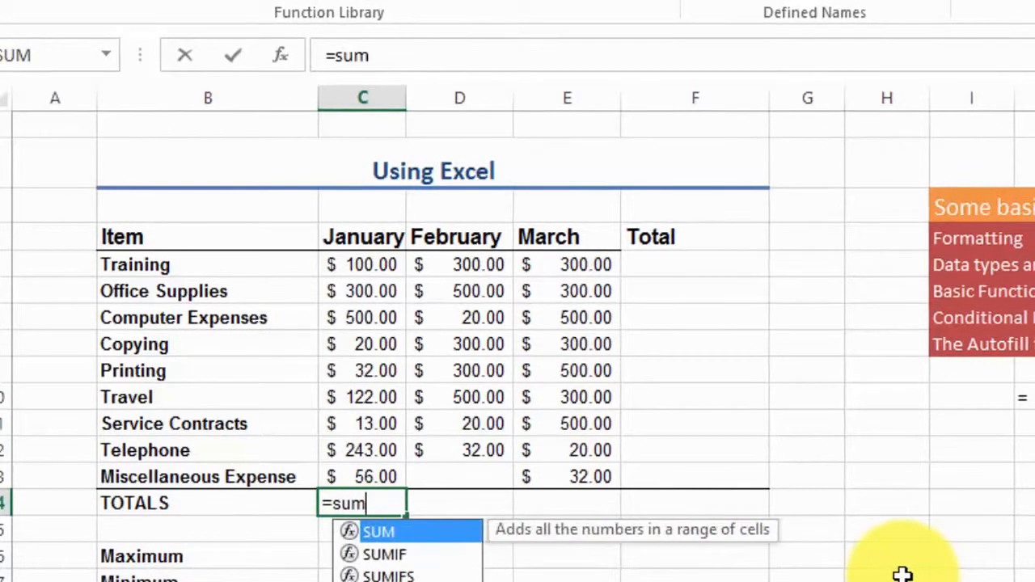
type("(")
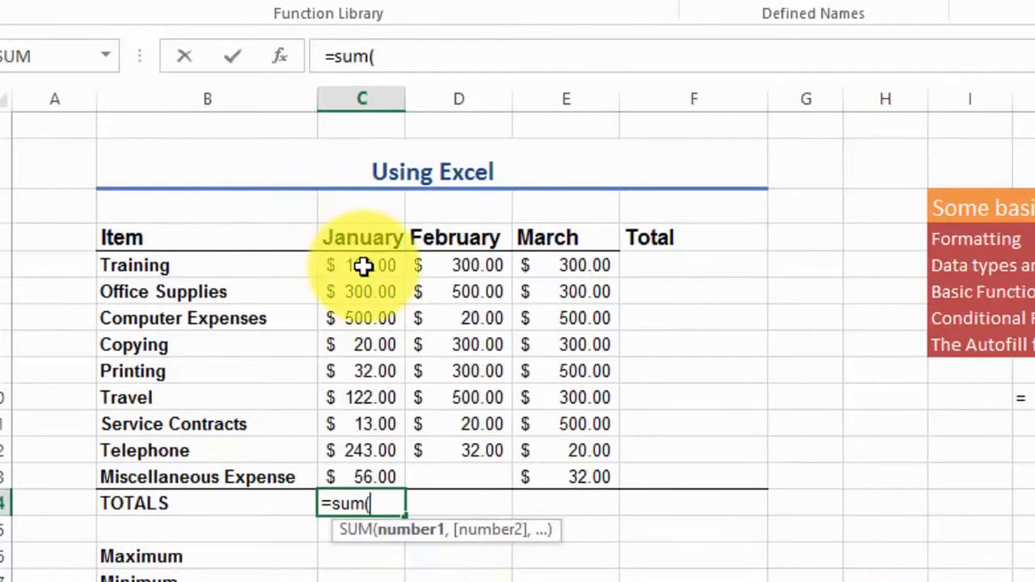
mouse_move(362, 265)
left_mouse_down()
mouse_move(374, 411)
mouse_move(382, 267)
left_mouse_up()
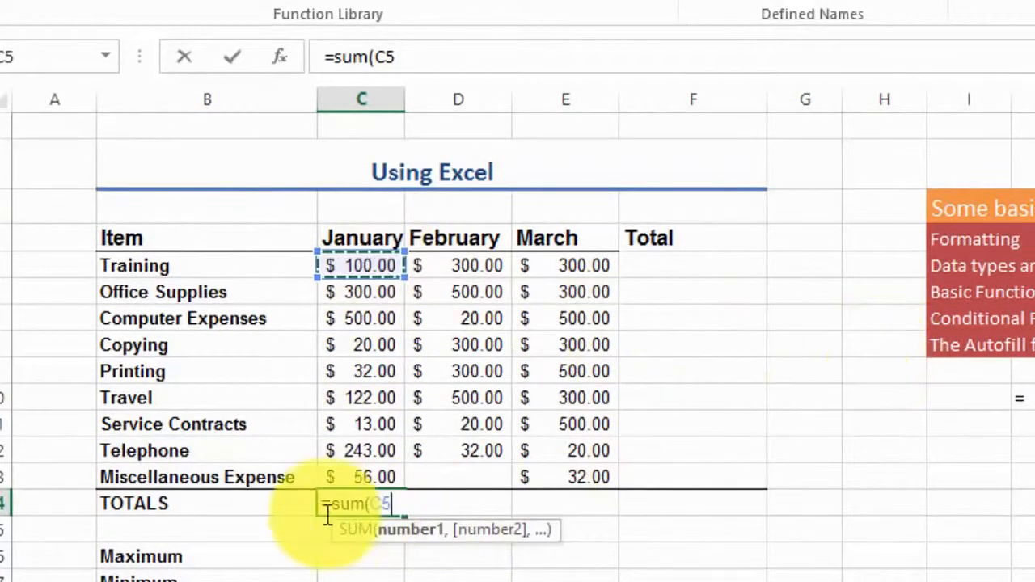
left_click(397, 503)
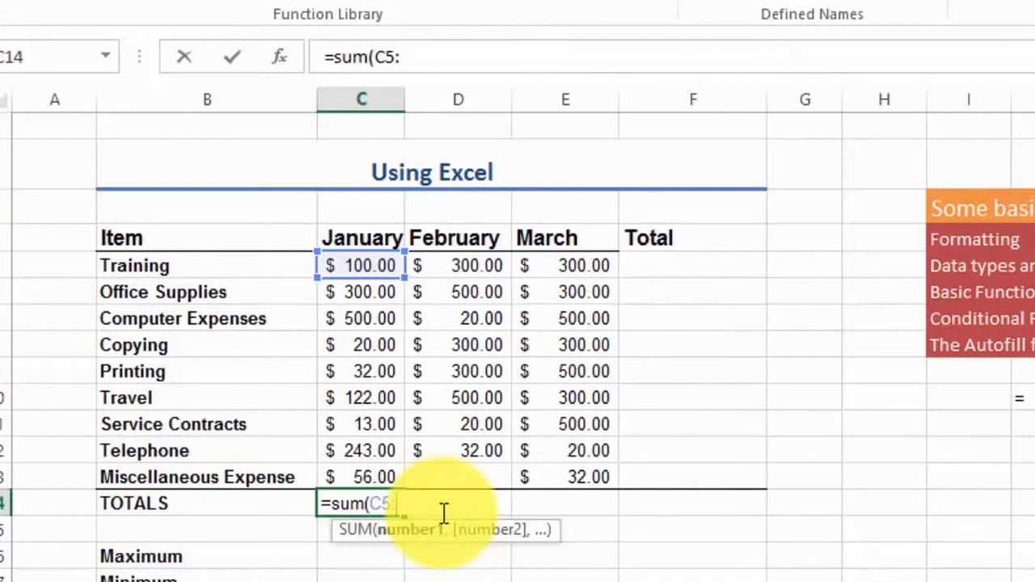
type(":c13")
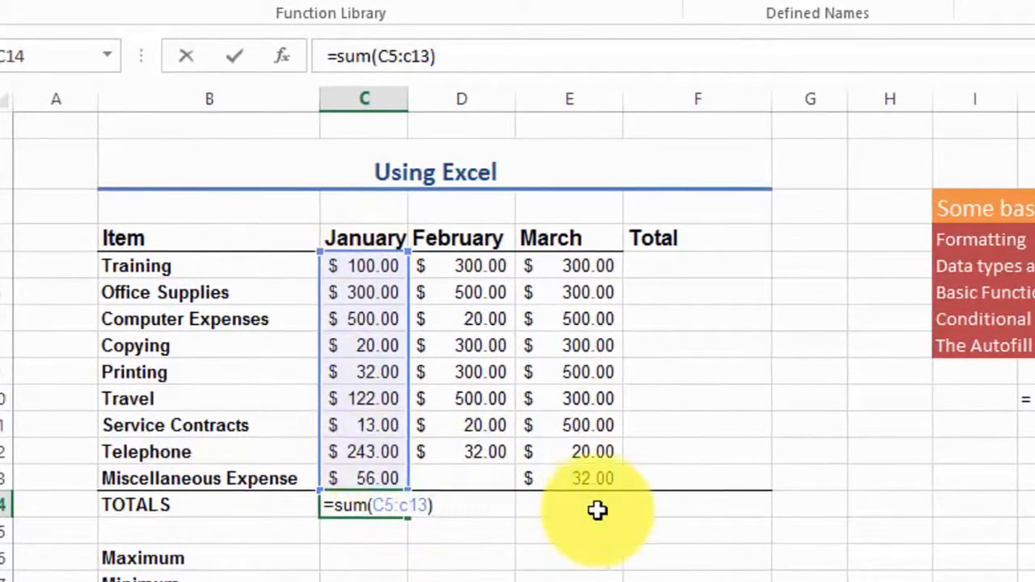
key("Return")
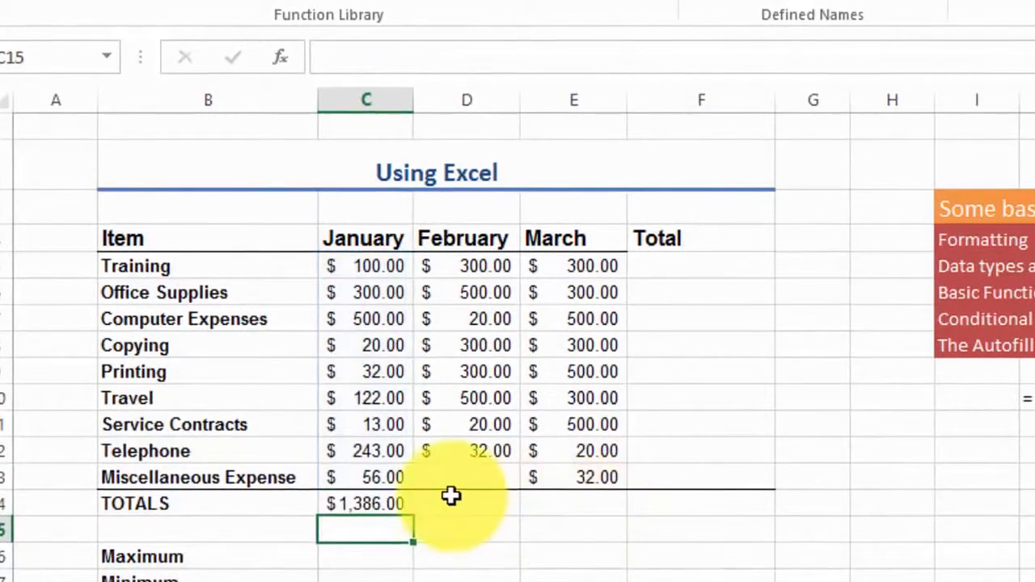
left_click(386, 503)
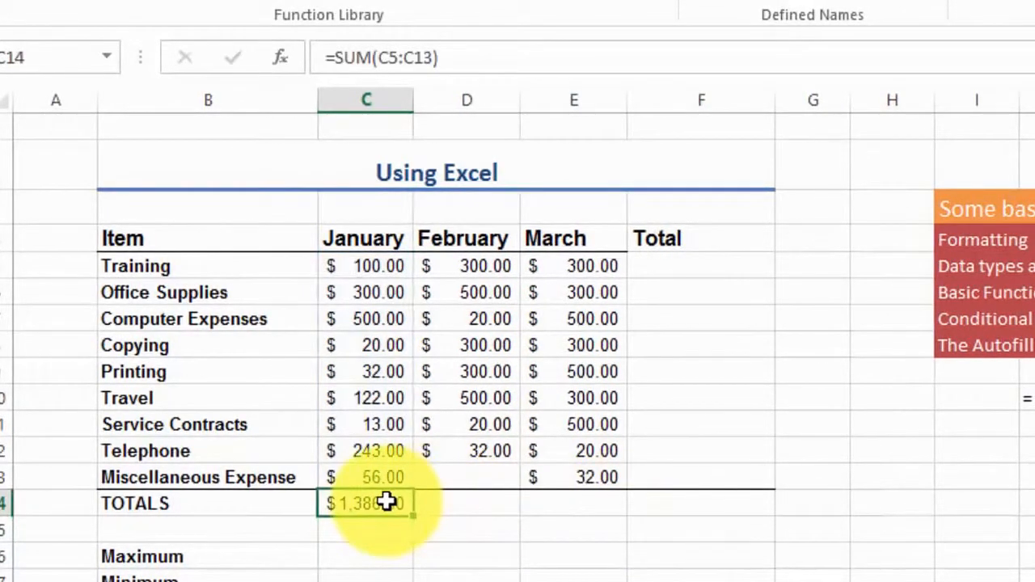
Change the January Office Supplies amount to 1 to test the January total's recalculation
left_click(385, 293)
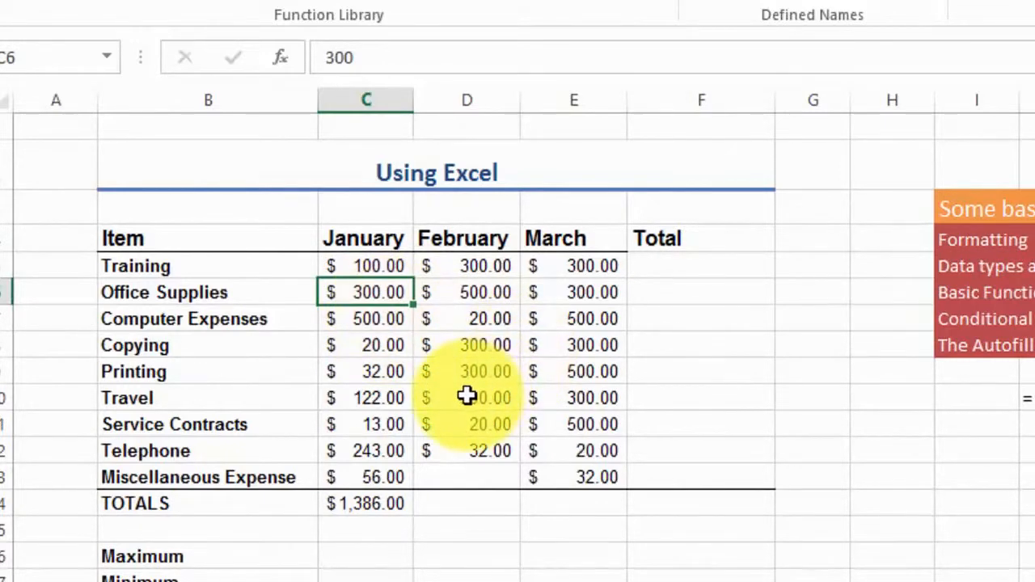
type("1")
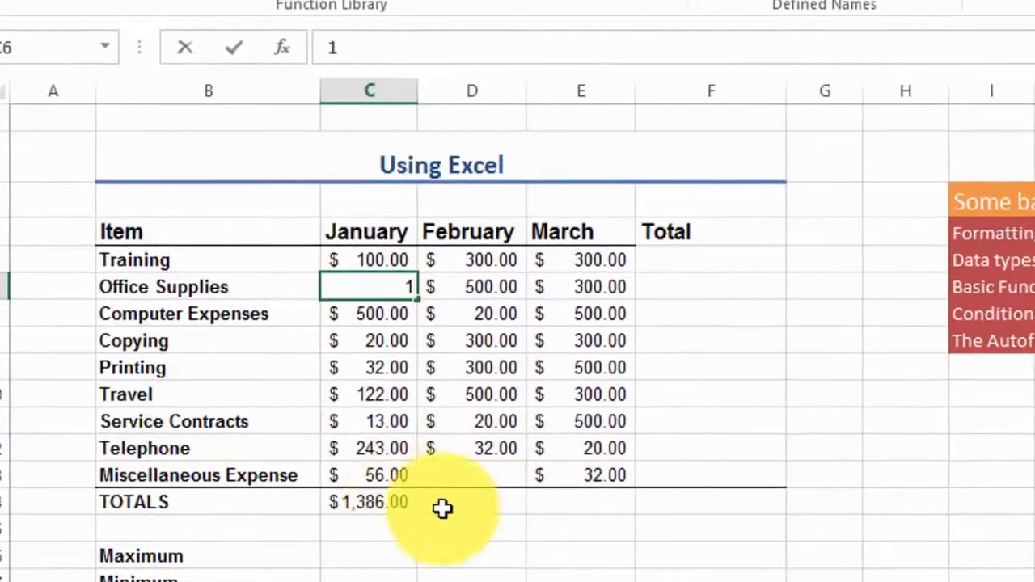
key("Return")
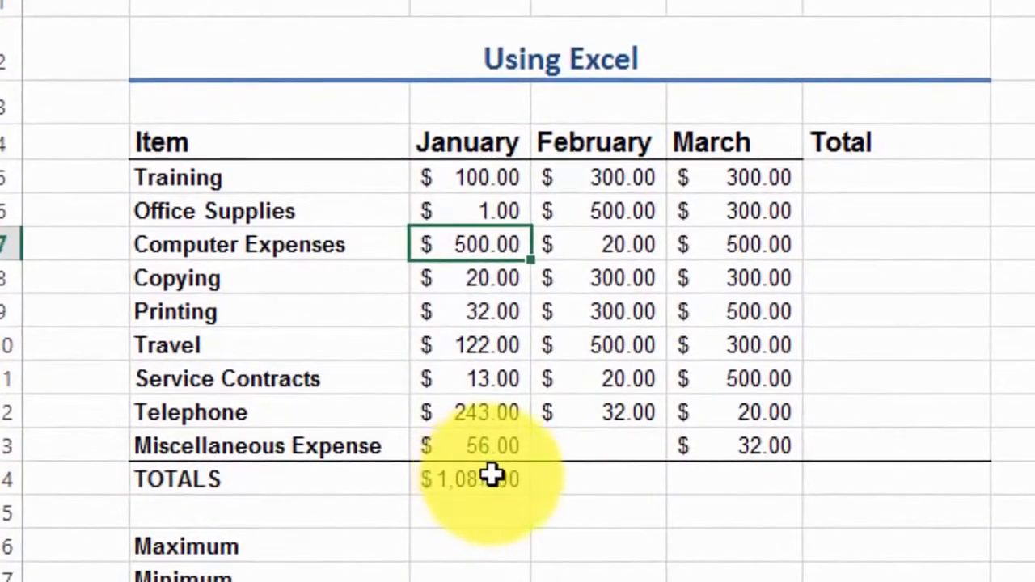
Total the February expenses in the TOTALS row with SUM over the range D5:D13
left_click(585, 478)
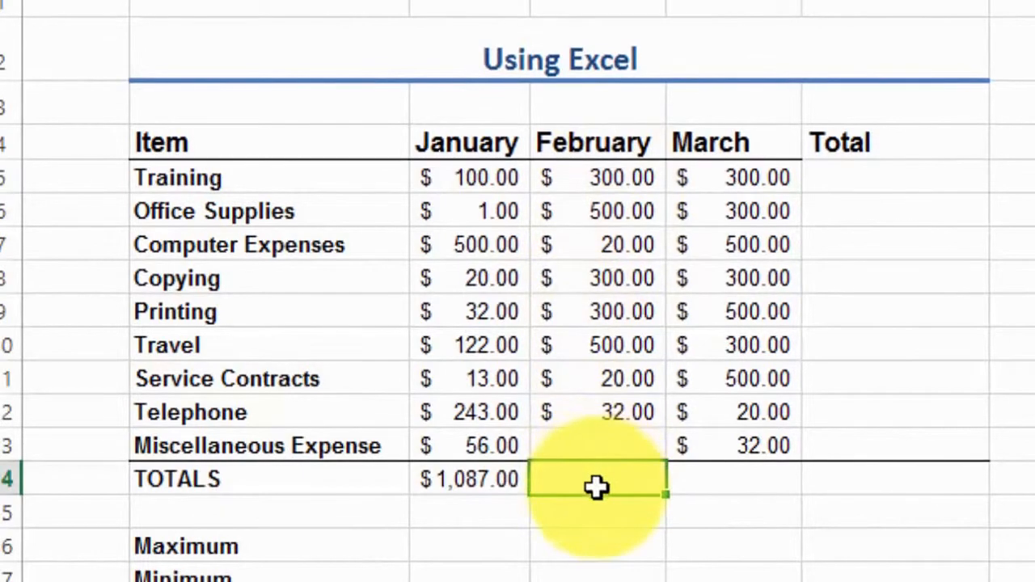
type("=")
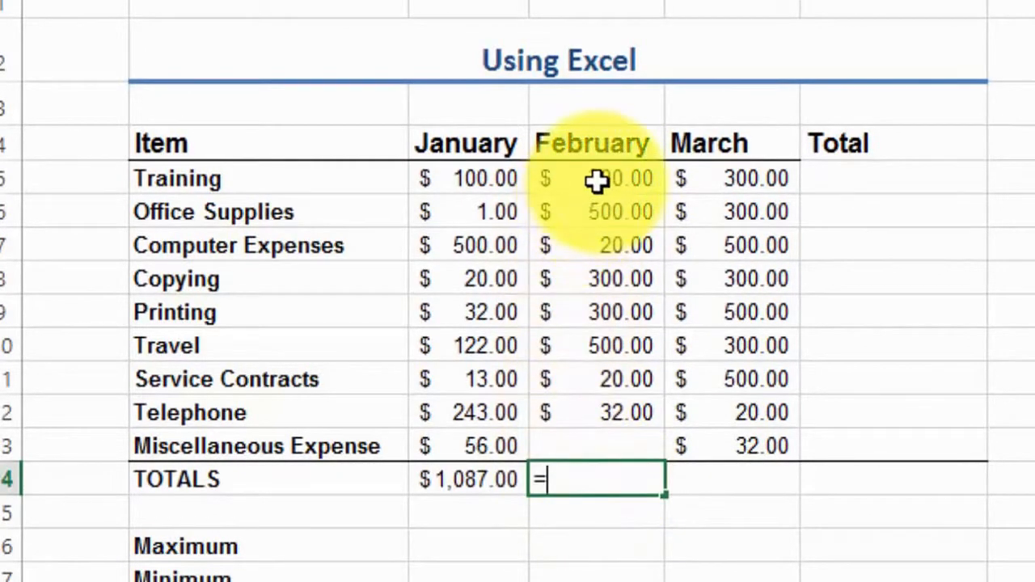
type("sum")
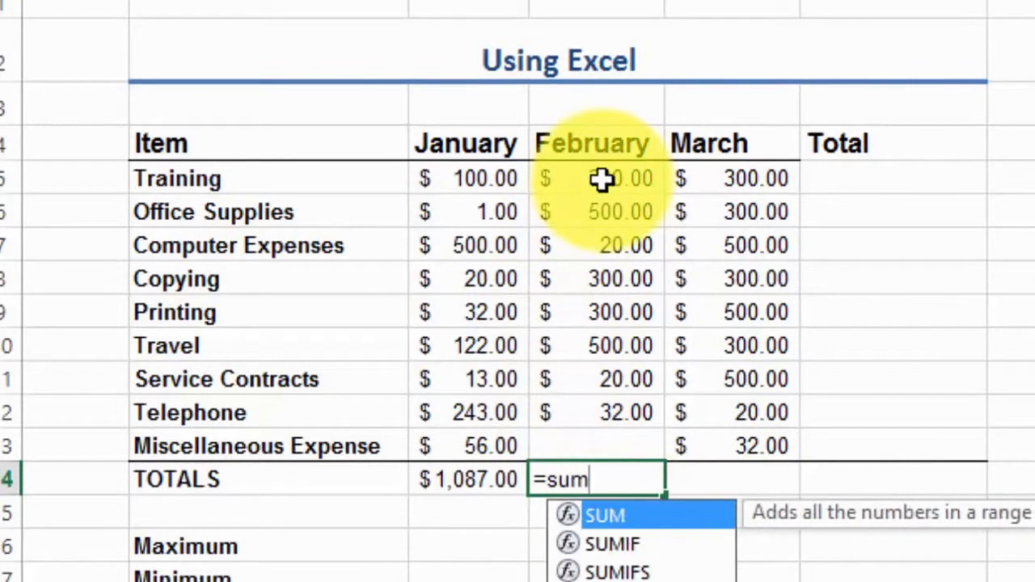
type("(")
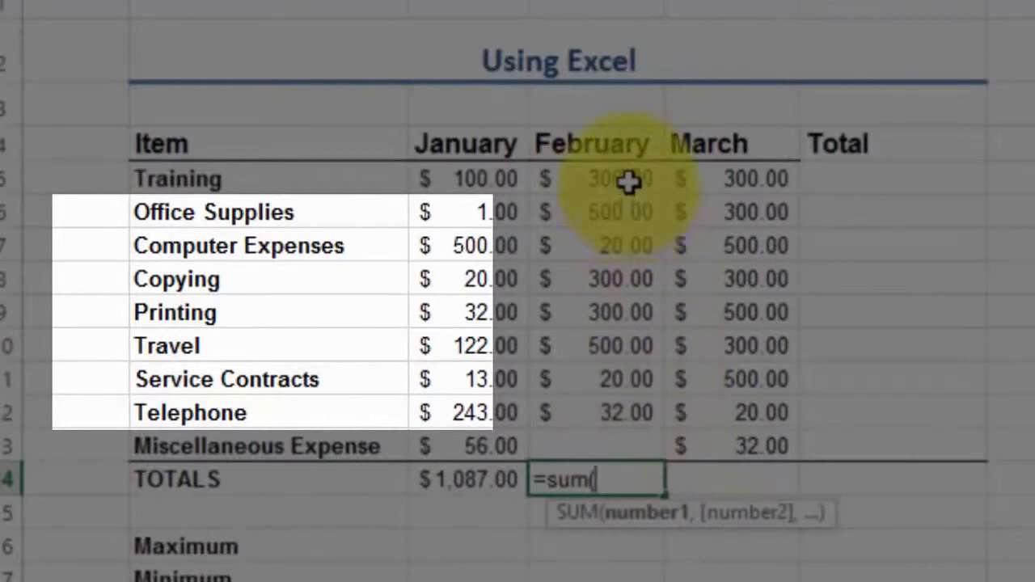
left_click_drag(629, 183, 646, 450)
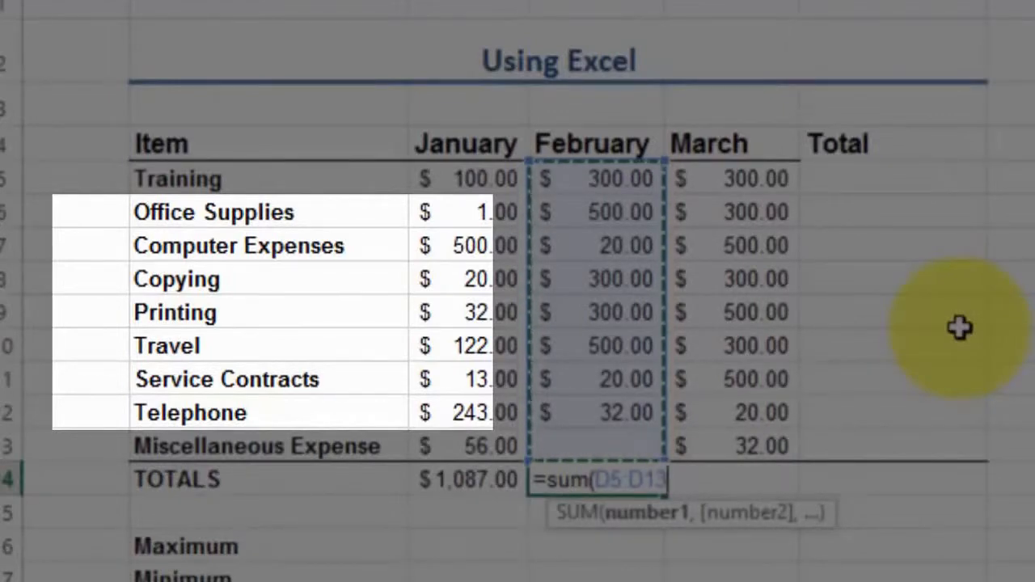
key("Return")
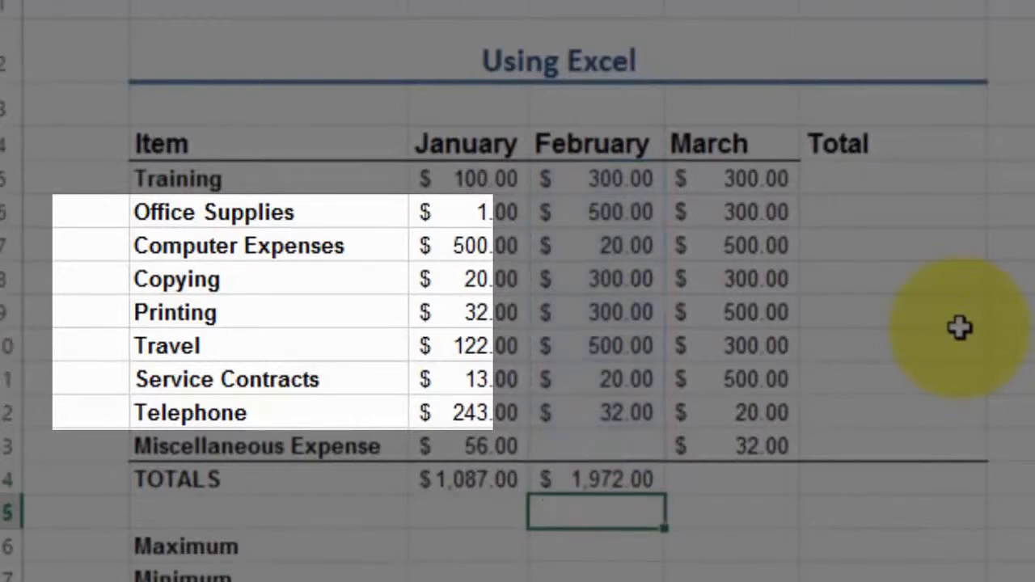
left_click(629, 484)
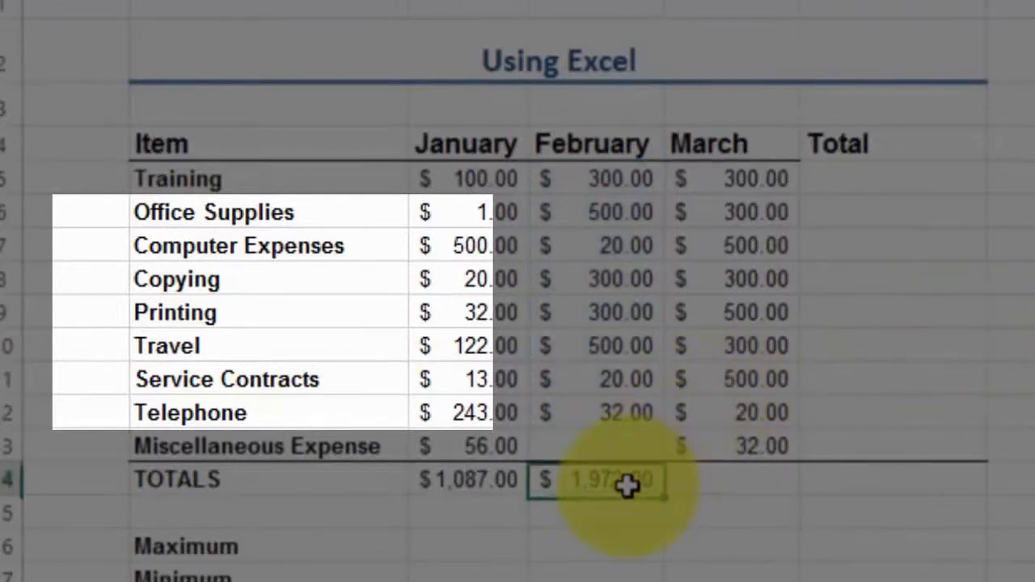
Total the March expenses in the TOTALS row with AutoSum, accepting the suggested range of amounts above
left_click(736, 487)
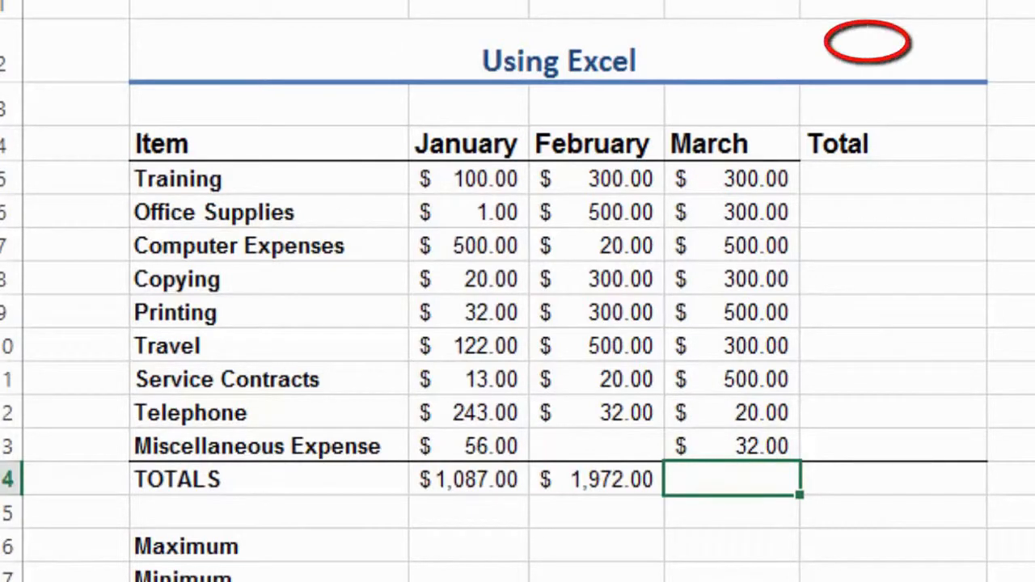
key("alt+equal")
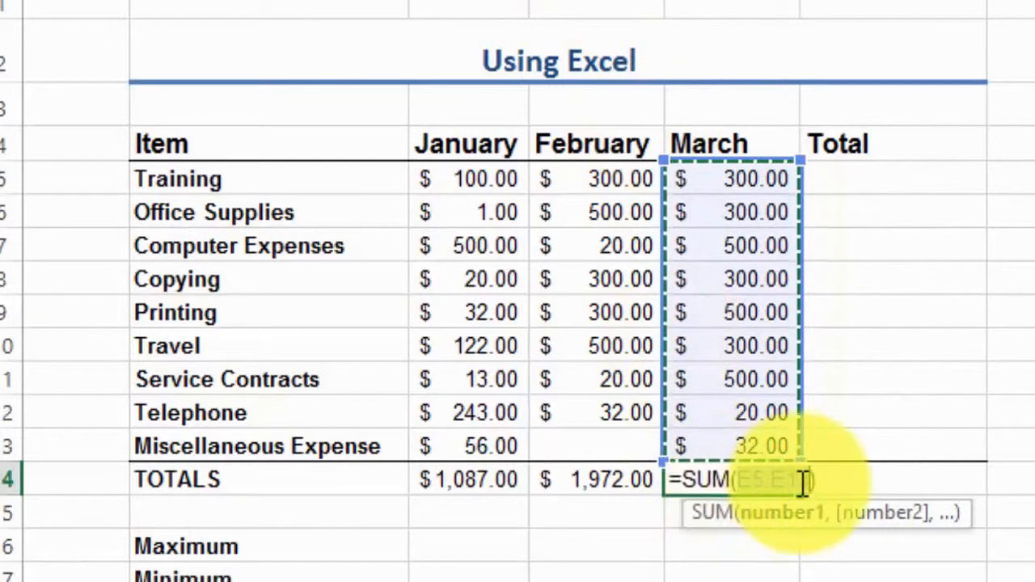
key("Return")
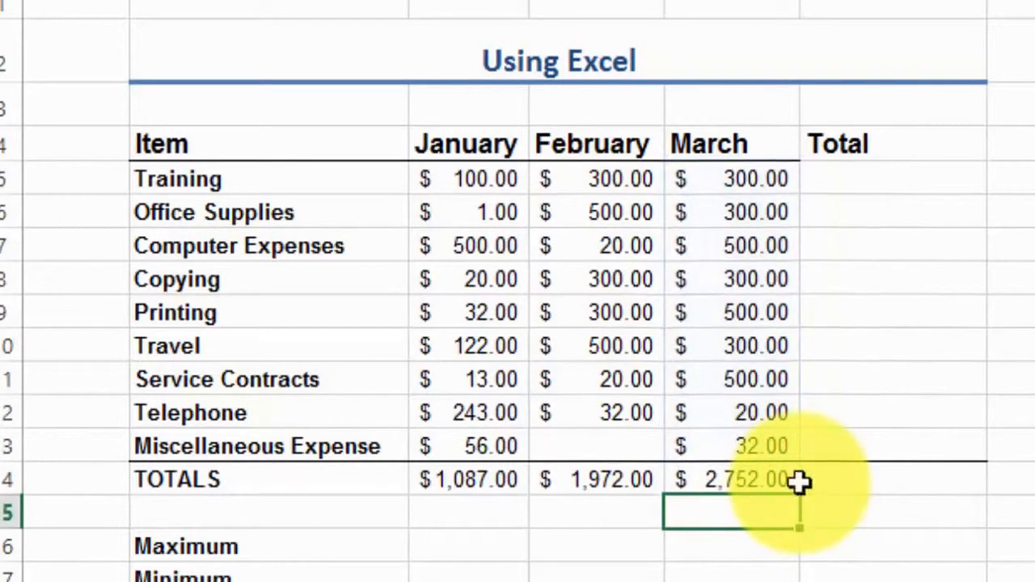
left_click(790, 479)
Delete the February and March formulas from the TOTALS row
left_click(857, 173)
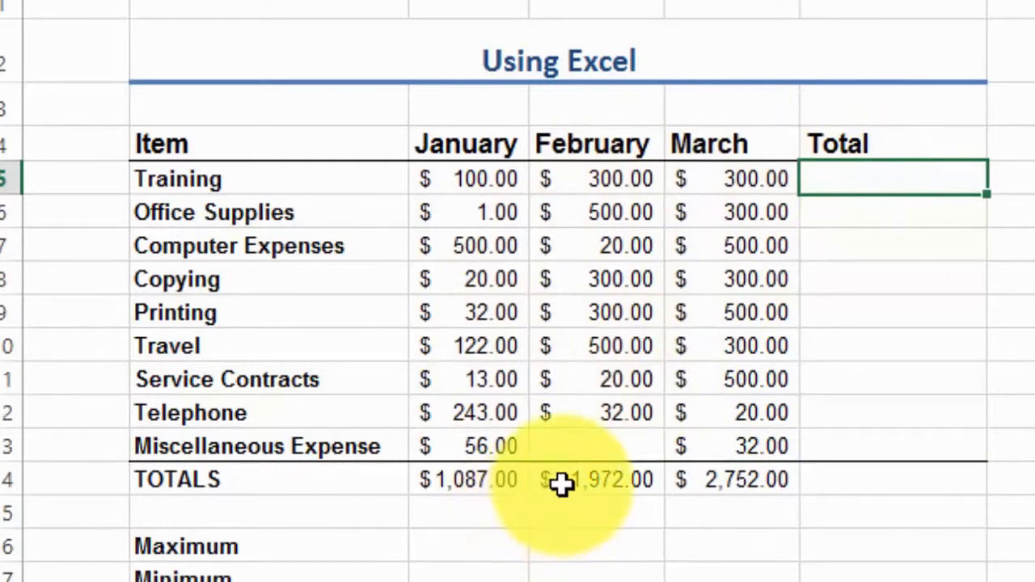
left_click_drag(562, 483, 725, 482)
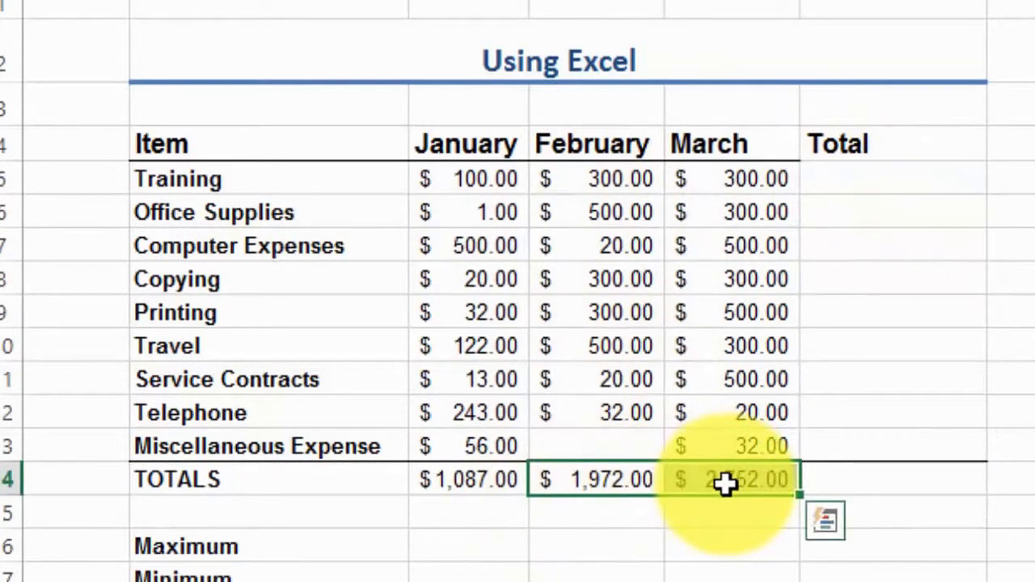
key("Delete")
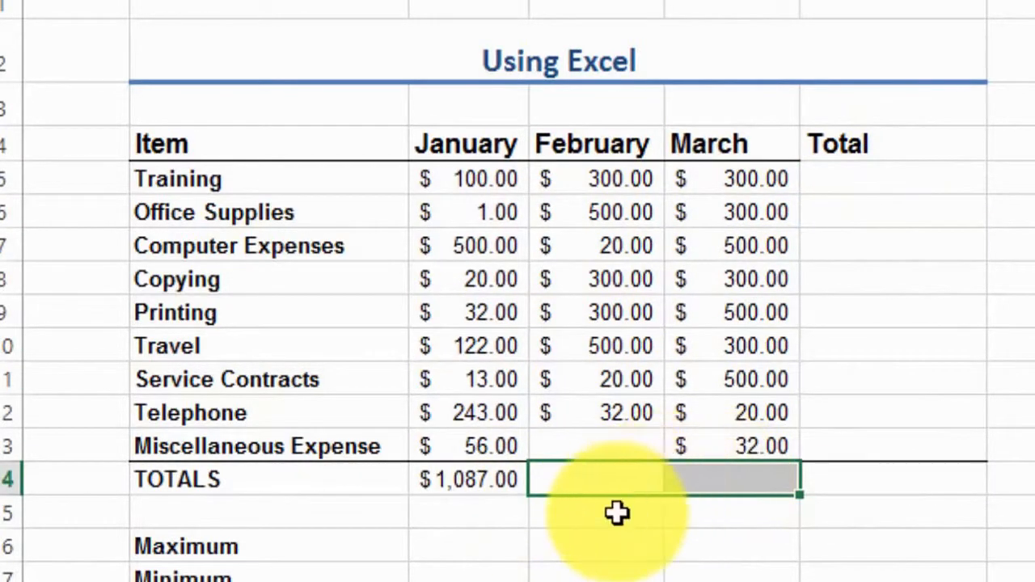
Widen the January column and fill its TOTALS formula across the February, March and Total columns
left_click(538, 514)
left_click(491, 479)
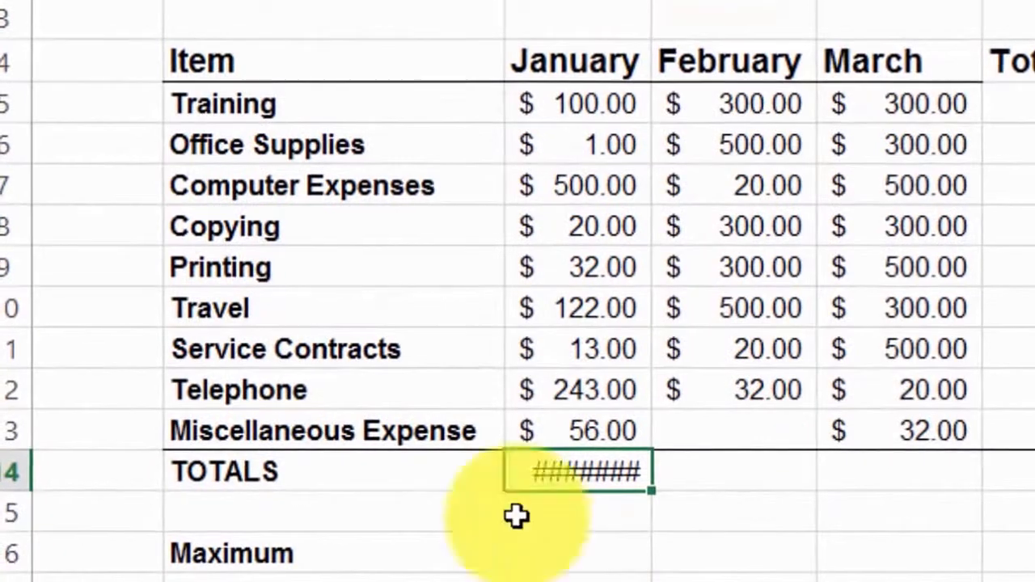
left_click_drag(654, 0, 689, 0)
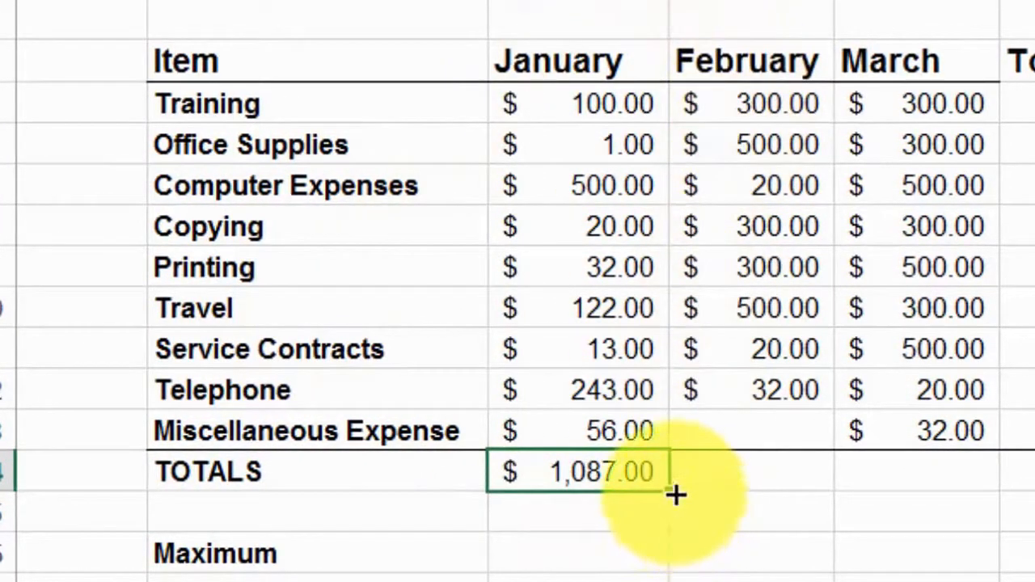
left_click_drag(668, 487, 1034, 485)
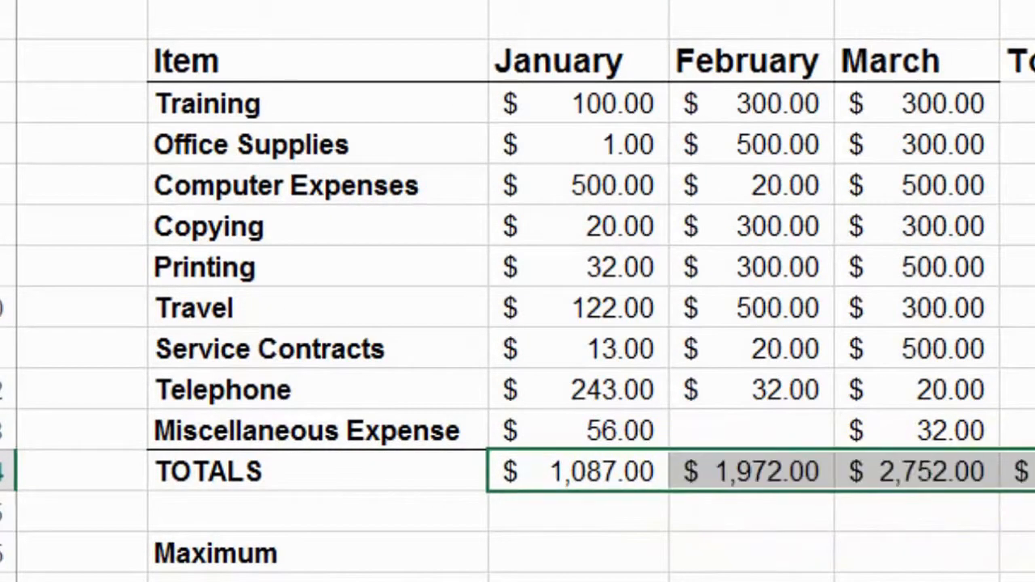
left_click(797, 510)
left_click(764, 471)
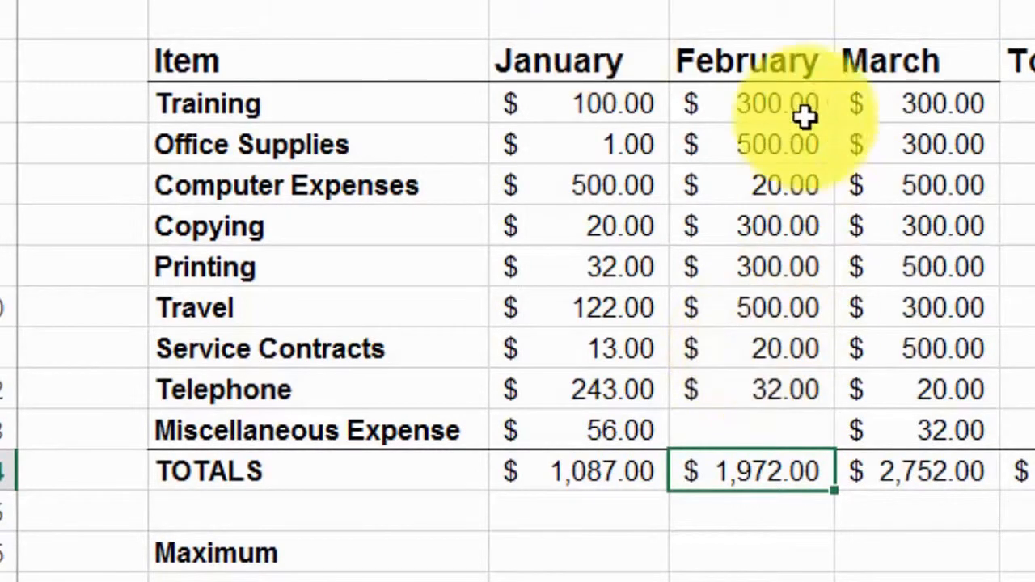
left_click(864, 479)
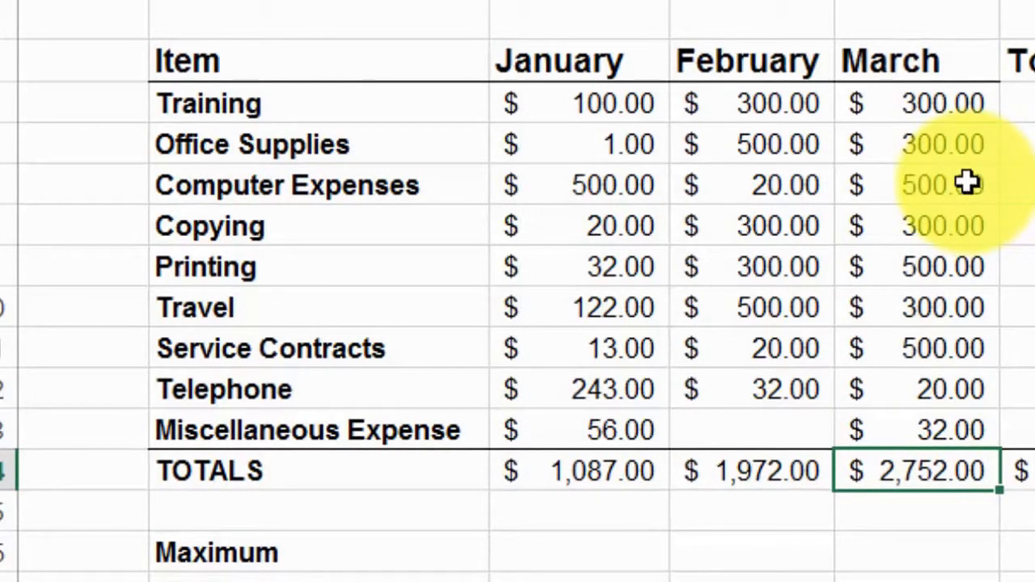
Total the Training expenses in the Total column with SUM over the range C5:E5
left_click(1021, 104)
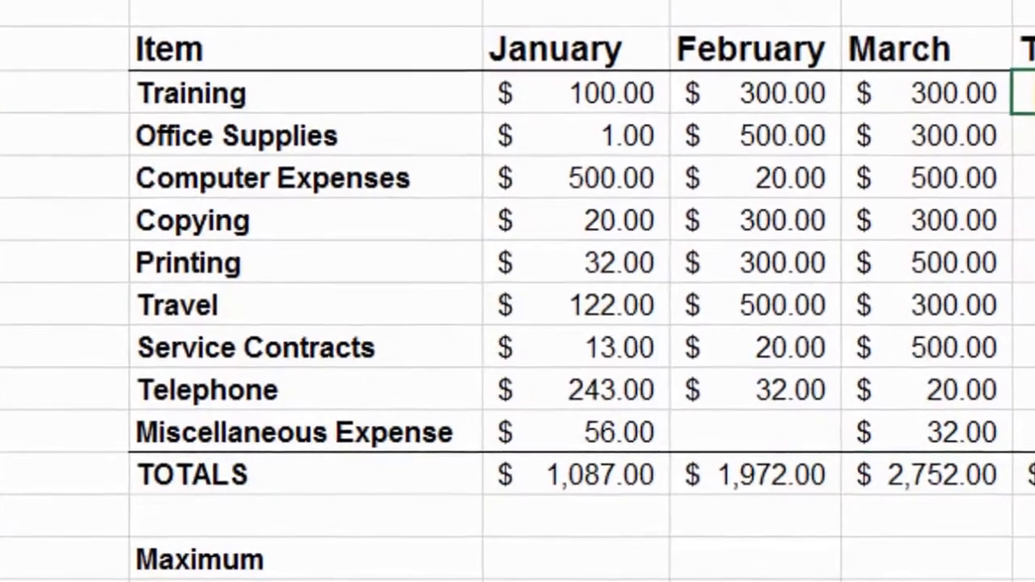
type("=")
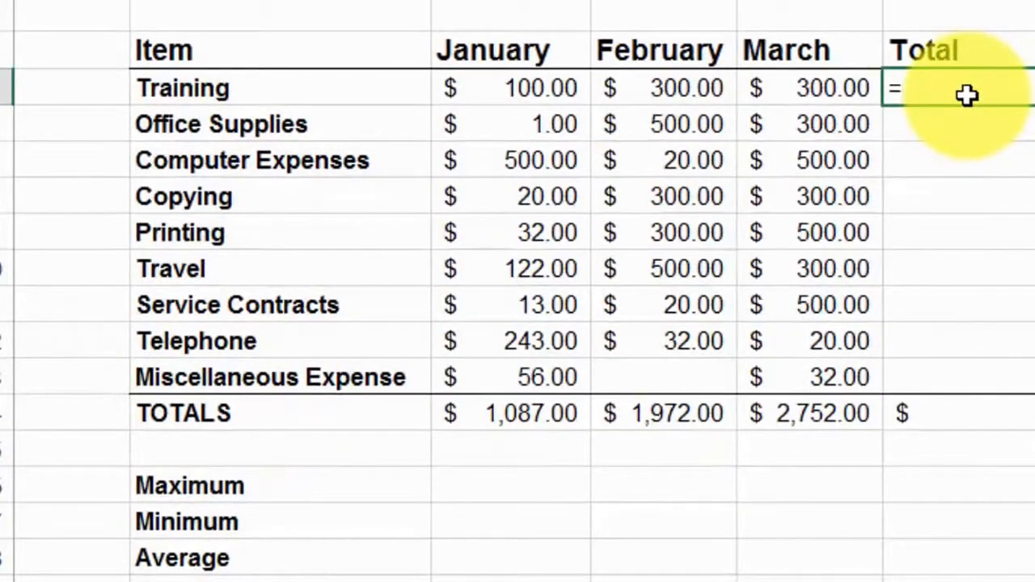
type("sum(")
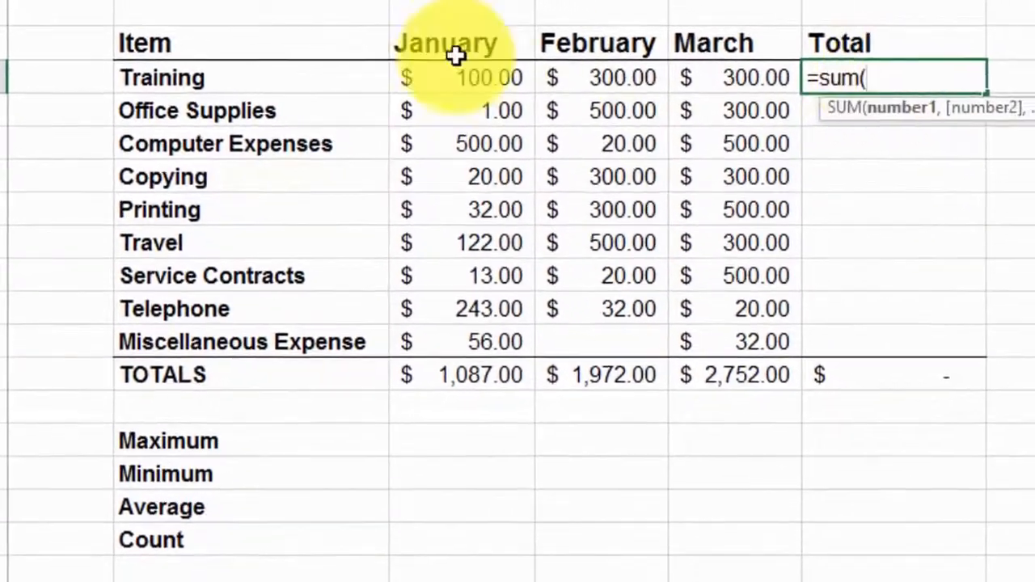
left_click(468, 81)
left_click_drag(535, 76, 690, 76)
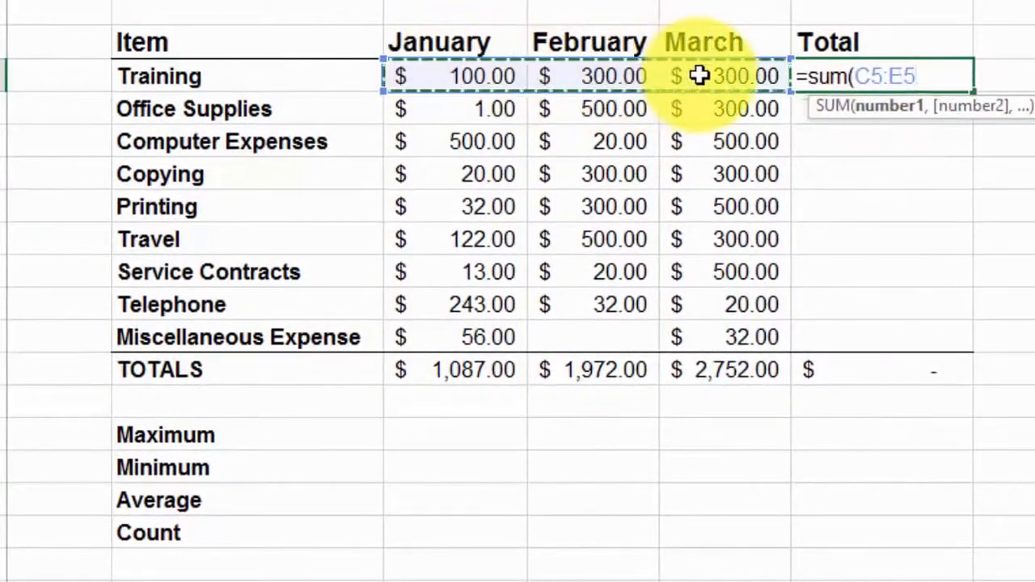
key("Return")
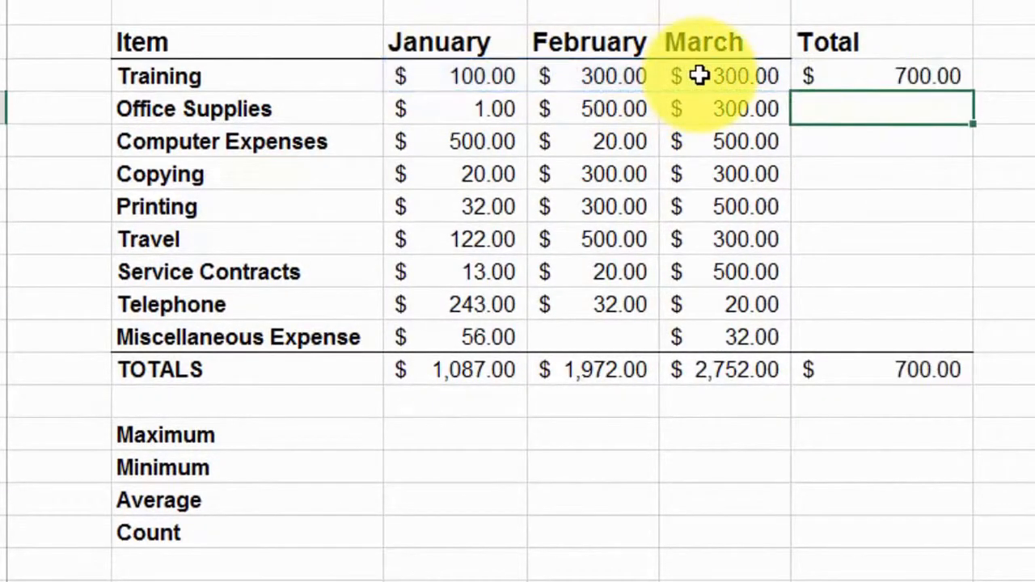
Fill the Training total formula down the Total column through Miscellaneous Expense and inspect the formula in the Travel row
left_click(933, 77)
key("Down")
key("Down")
key("Down")
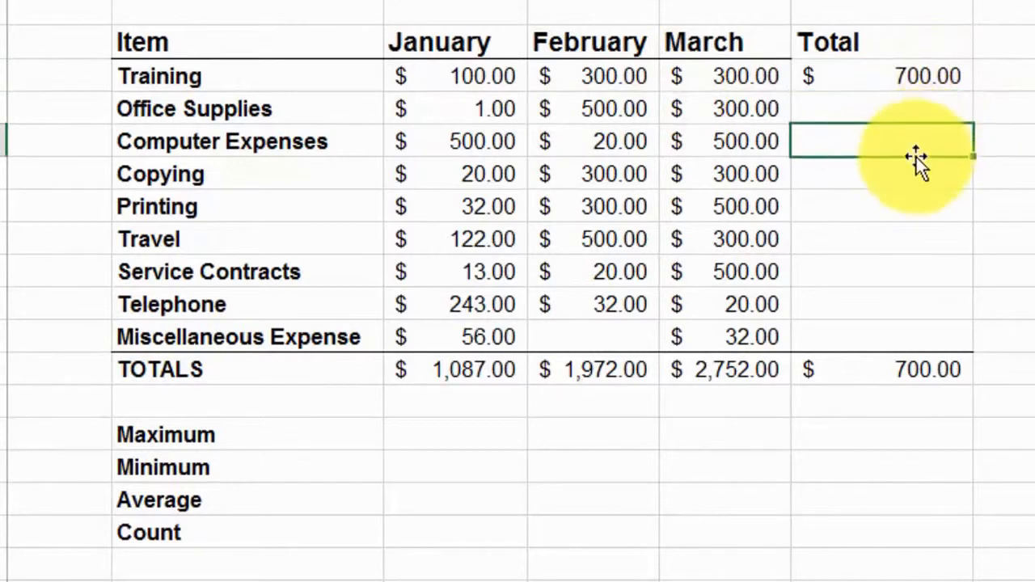
left_click(947, 76)
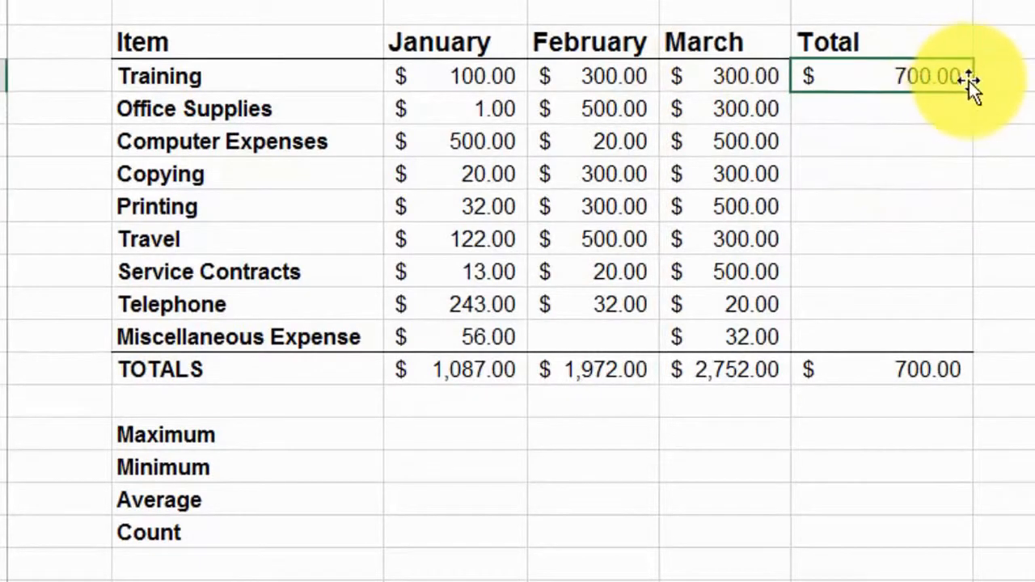
left_click_drag(972, 92, 988, 351)
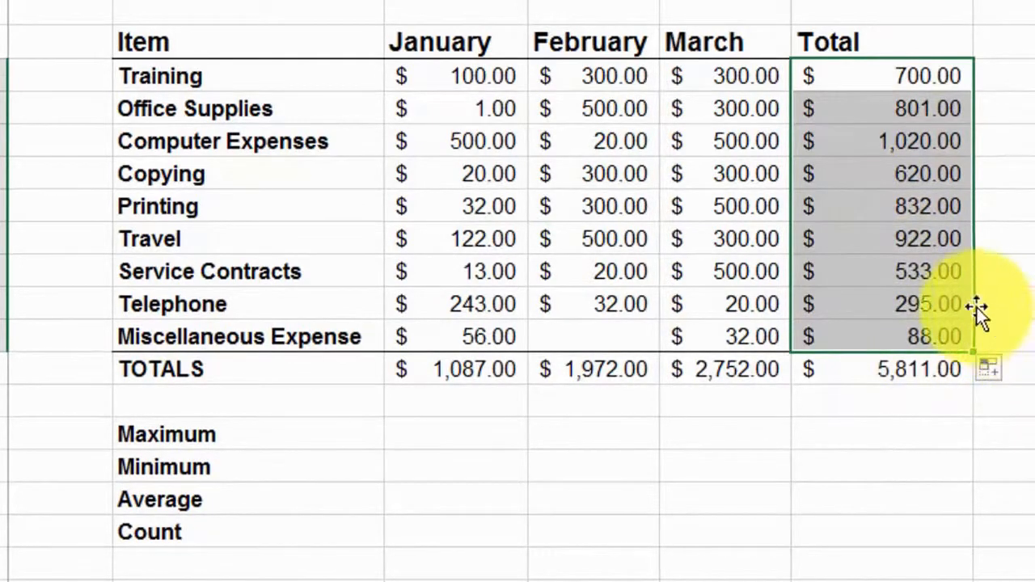
left_click(926, 240)
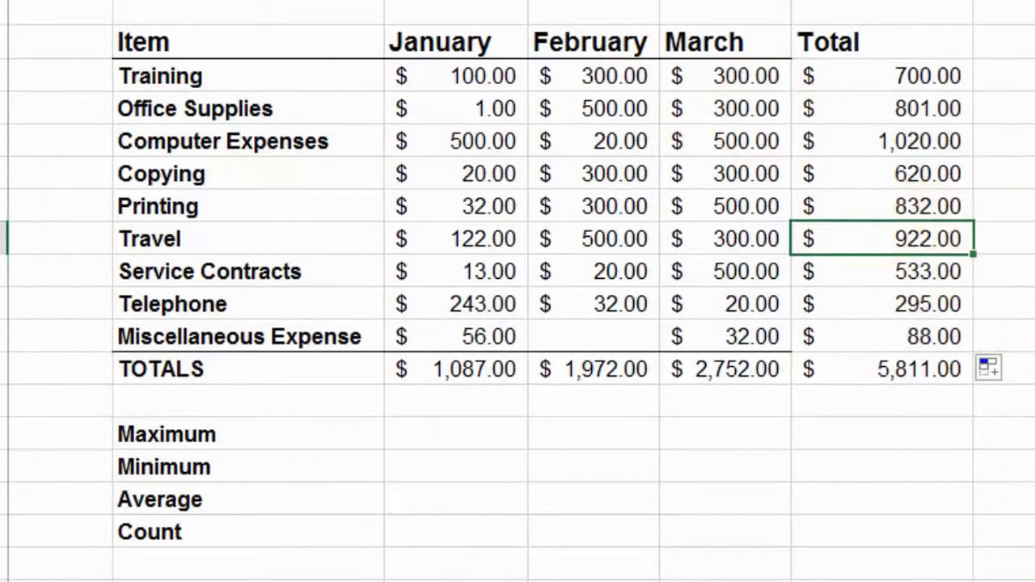
key("F2")
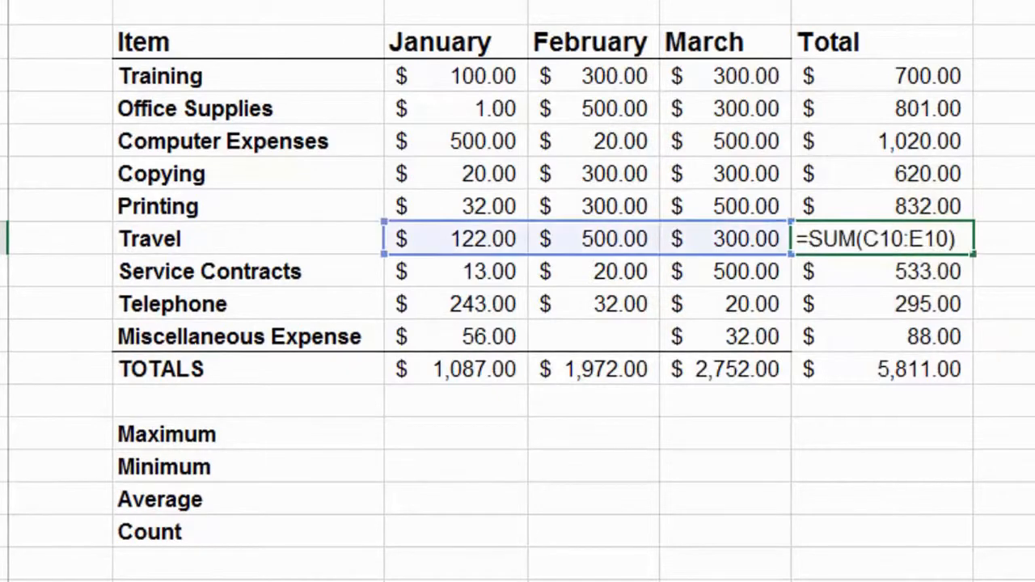
left_click(1034, 259)
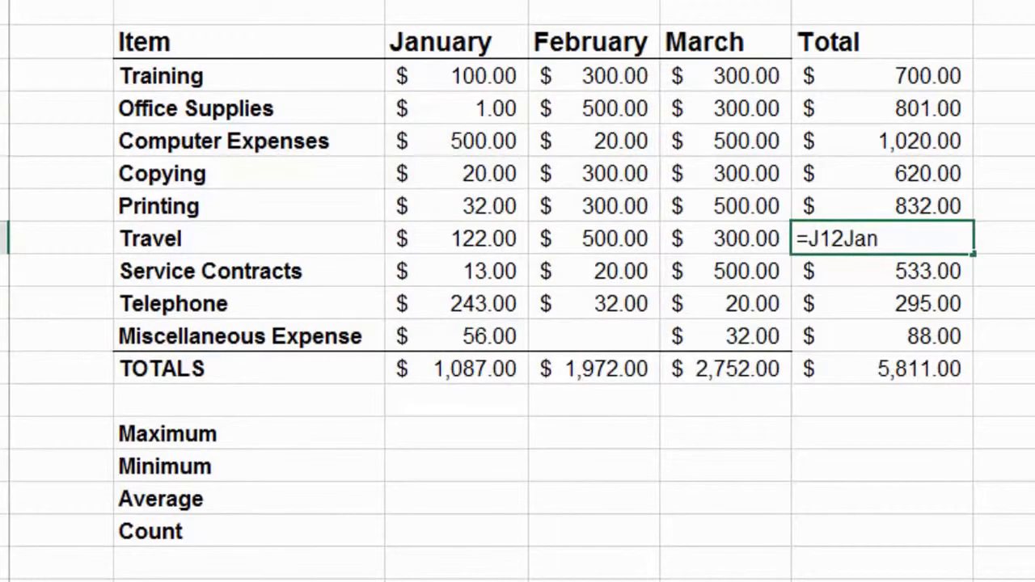
key("Escape")
AutoFill the months January to July down J12:J18 and the weekdays Monday to Sunday down K12:K18
left_click(1031, 303)
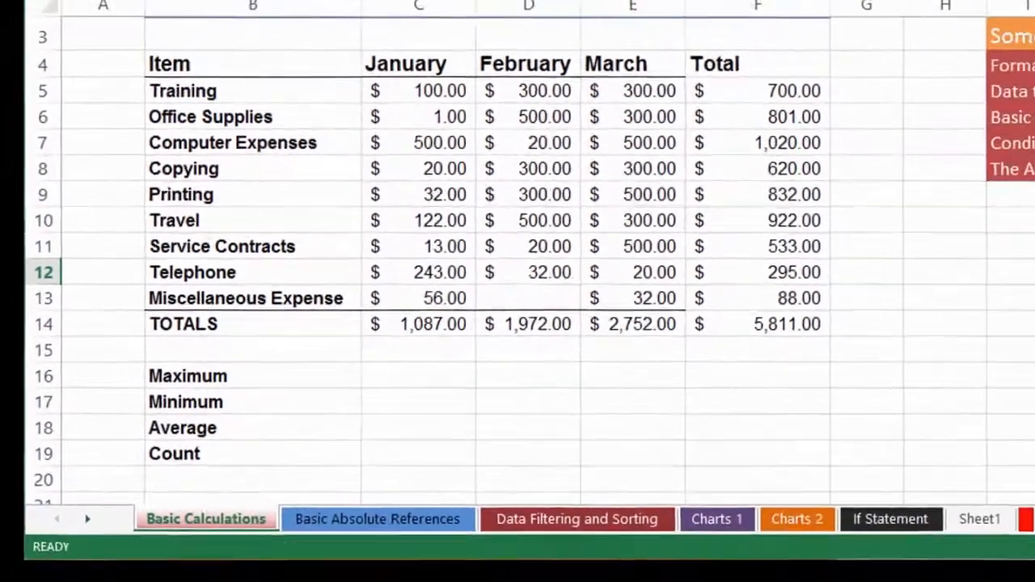
left_click_drag(1033, 276, 1032, 417)
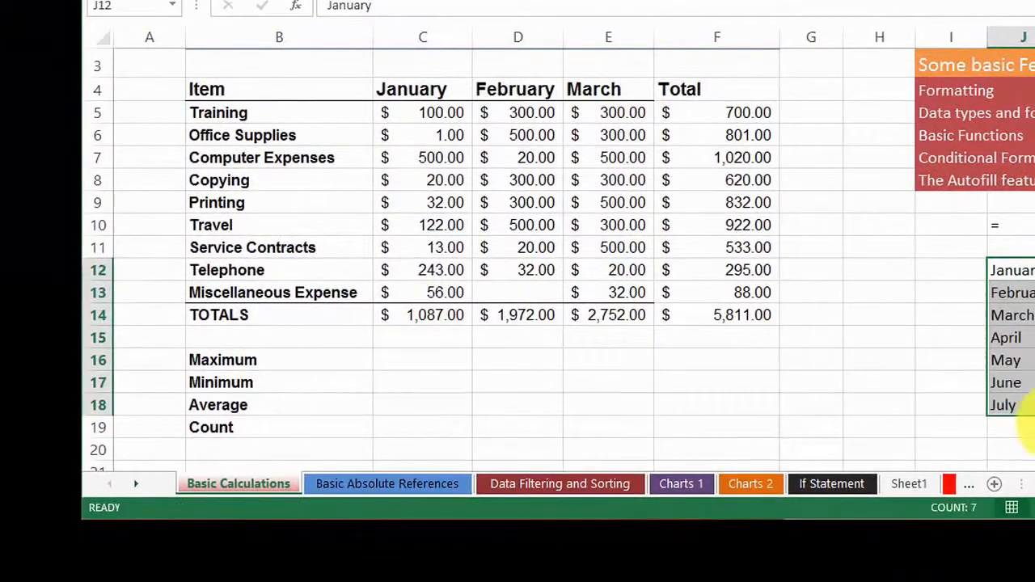
key("Right")
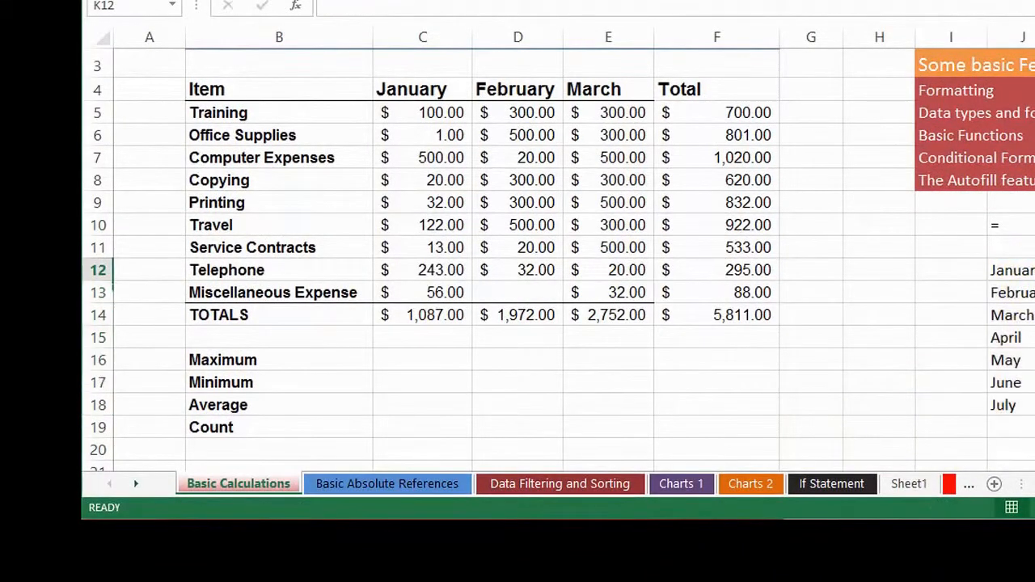
type("Monday")
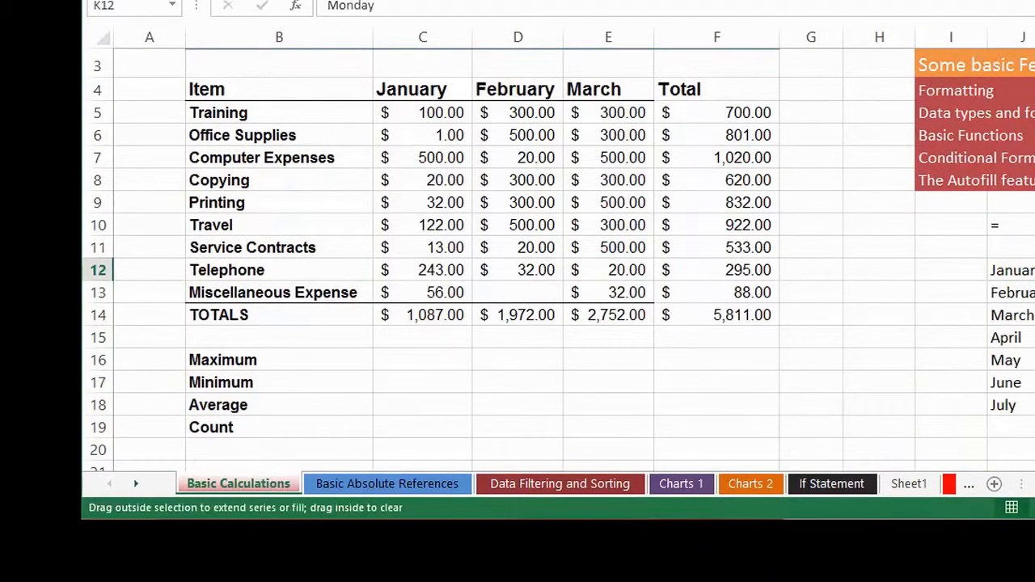
left_click_drag(1032, 280, 1032, 412)
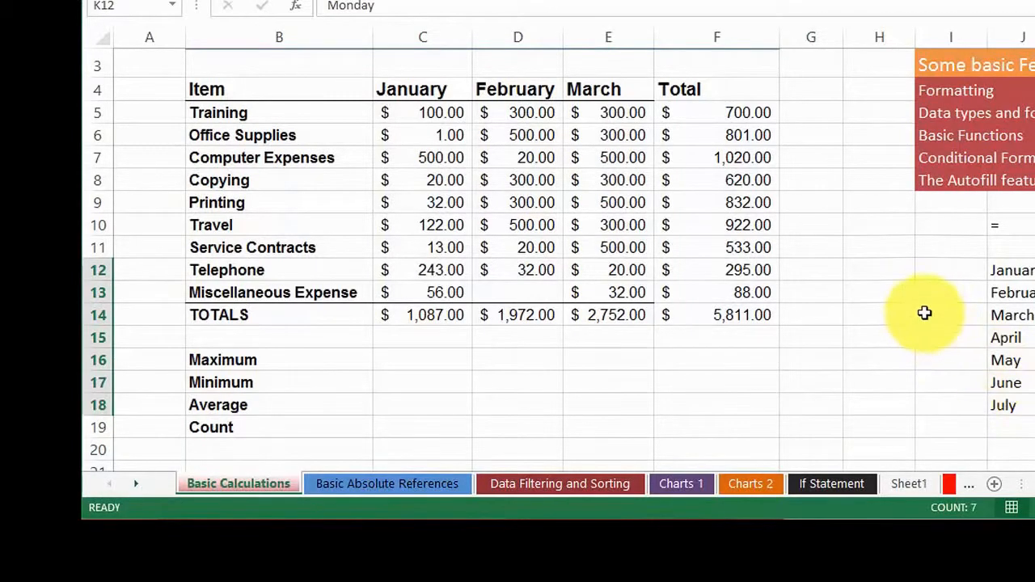
Enter 1 in I12 and 4 in I13, and extend their series down through I18
left_click(938, 271)
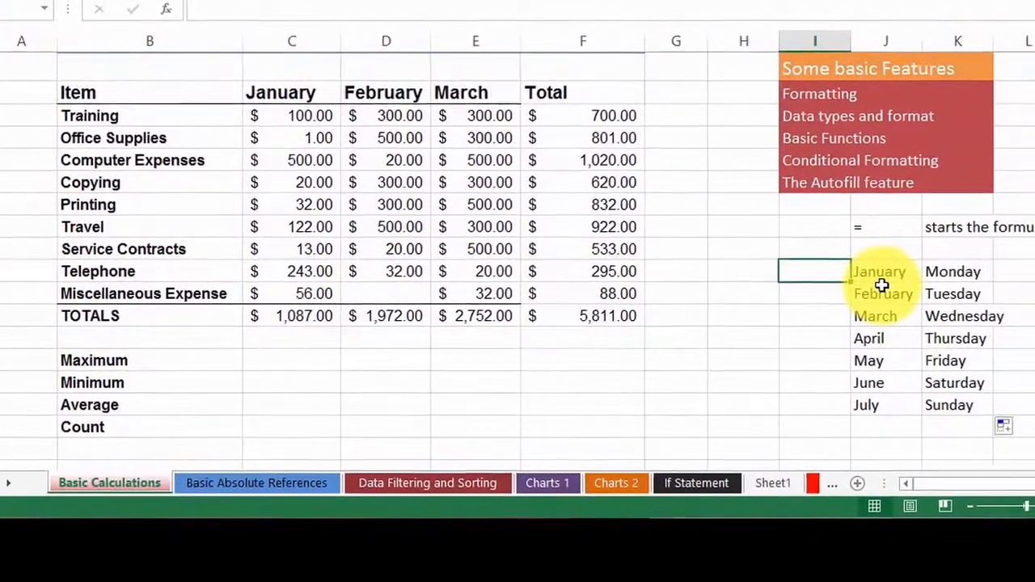
type("1")
key("Return")
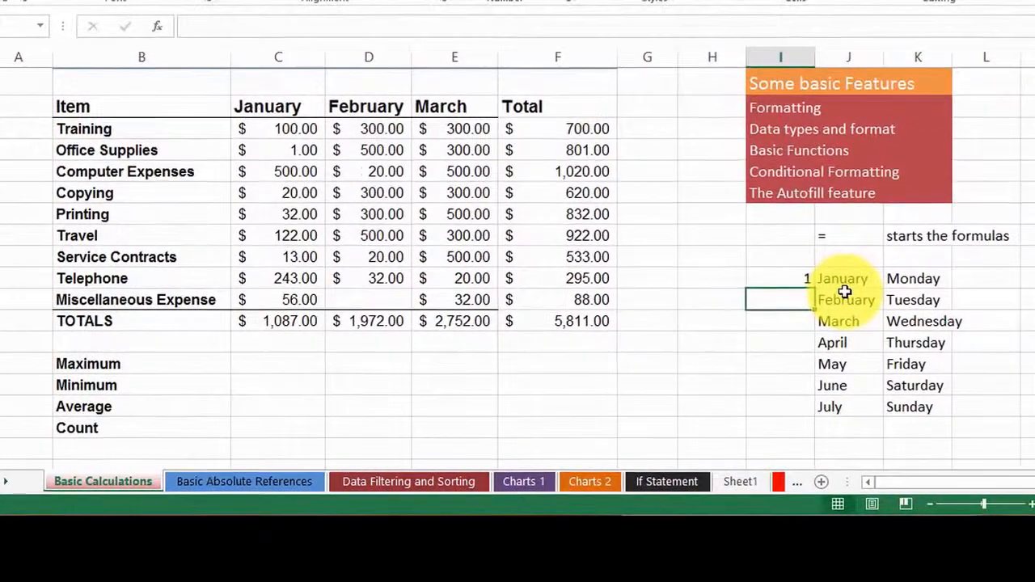
type("4")
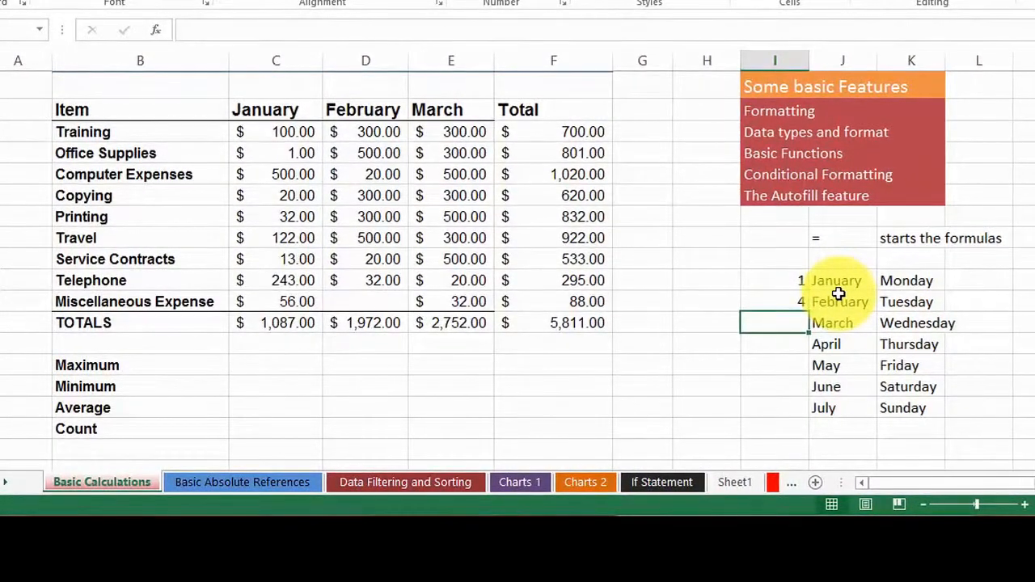
left_click(773, 275)
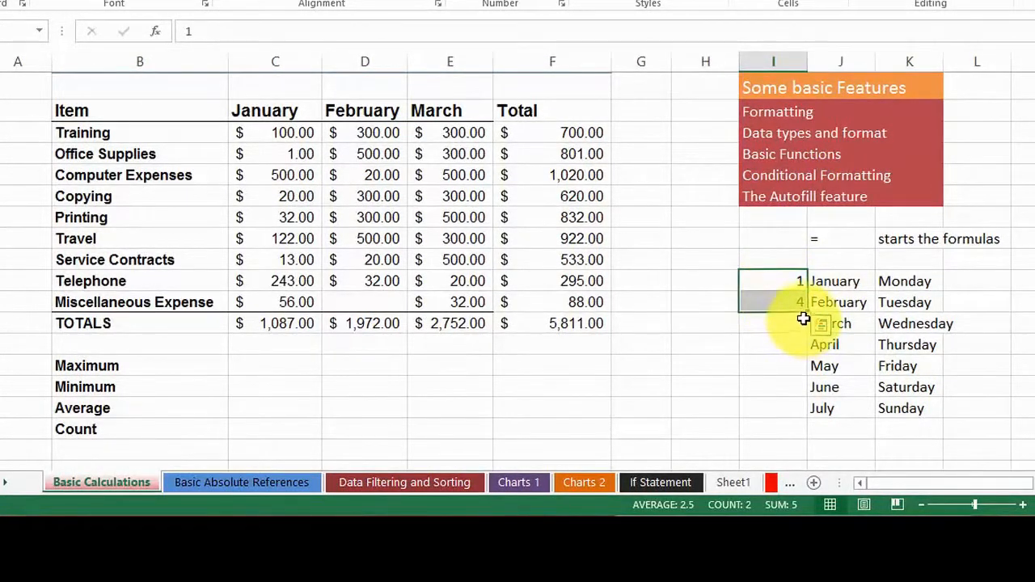
left_click_drag(808, 312, 807, 311)
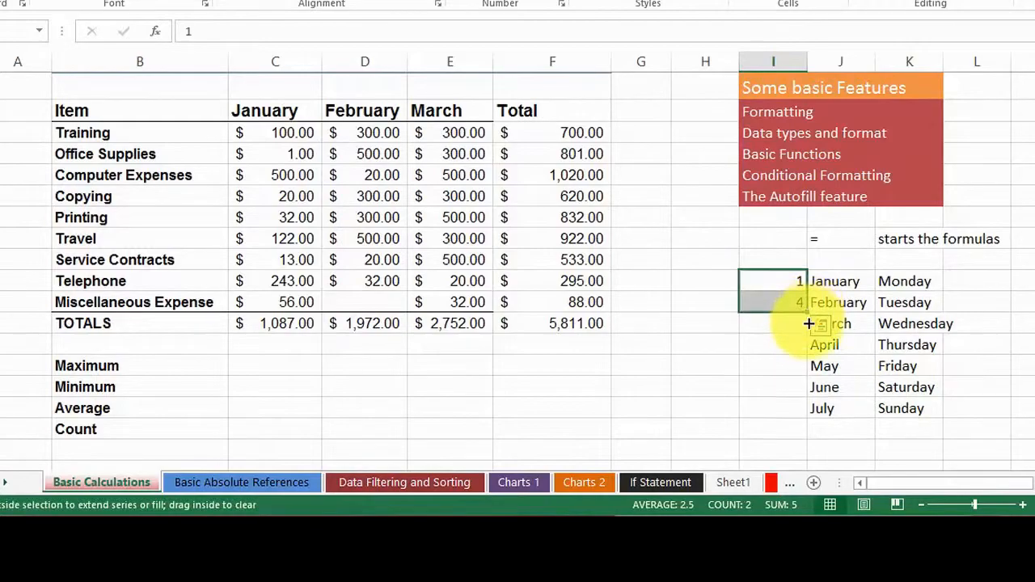
left_click_drag(803, 397, 798, 411)
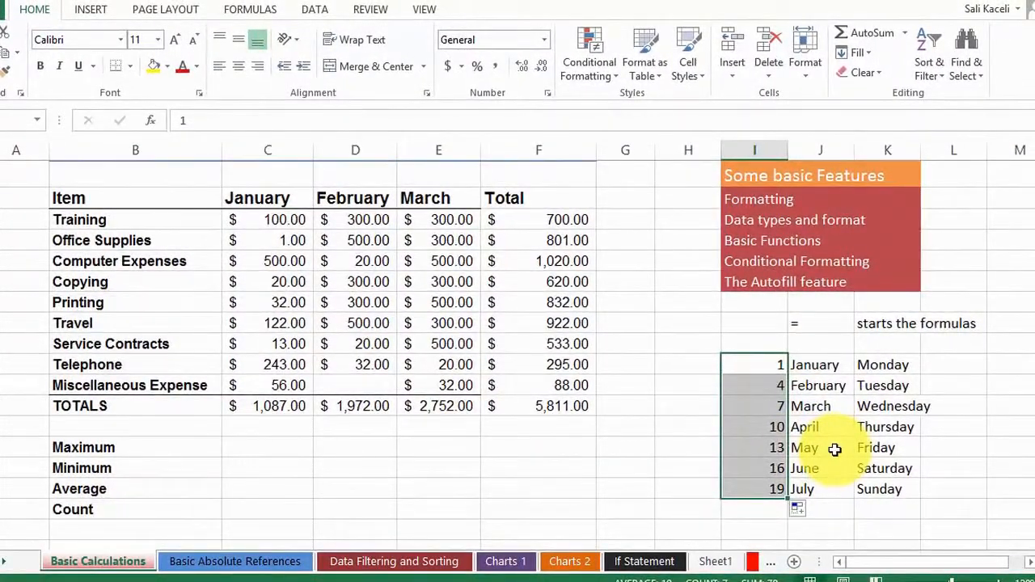
Clear the number, month and weekday lists from I12:K18 and enter 1 in I12
left_click(808, 365)
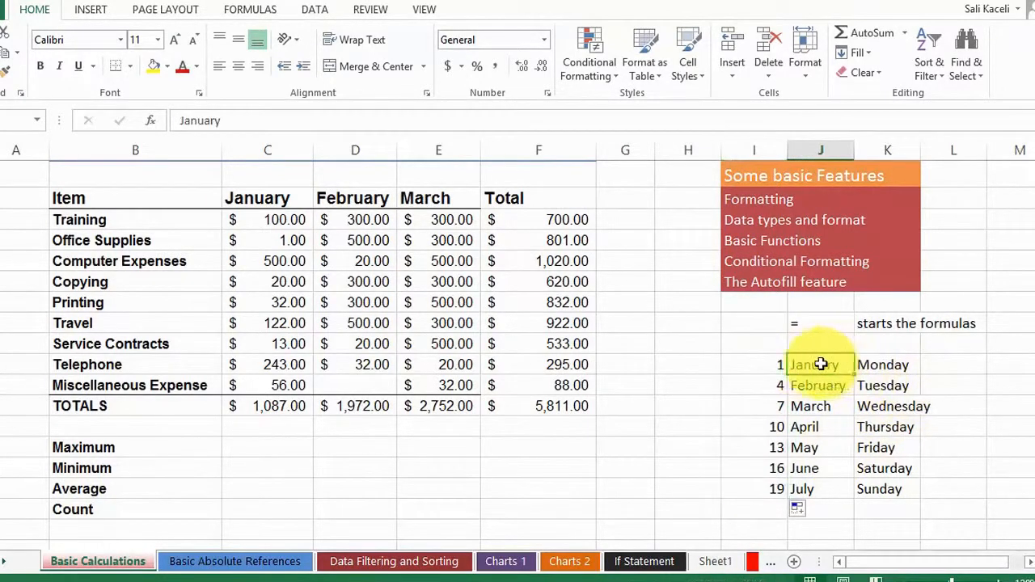
left_click(782, 364)
left_click_drag(782, 365, 881, 478)
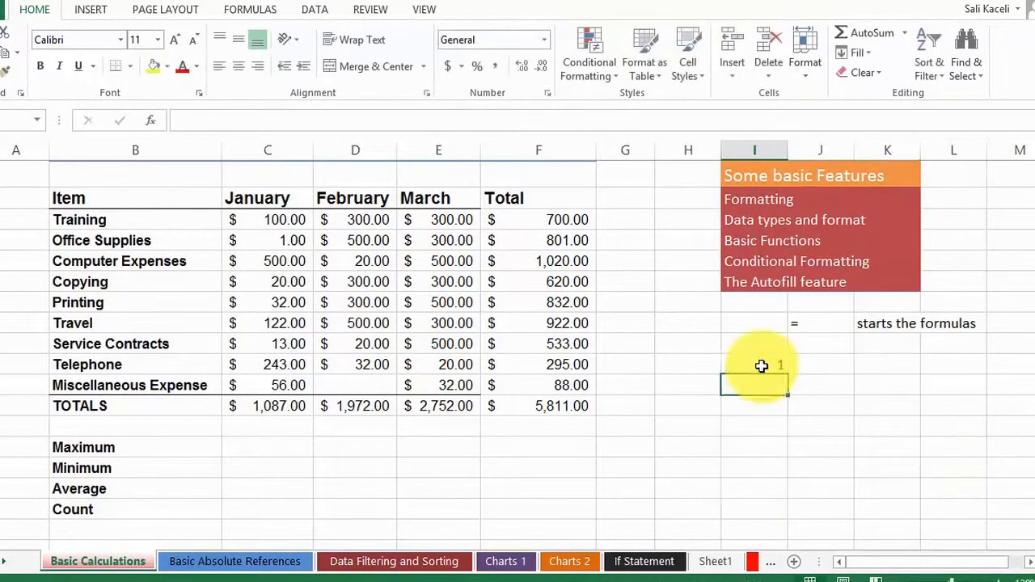
Fill the value 1 from I12 down through I19 and open the AutoFill options
left_click(762, 365)
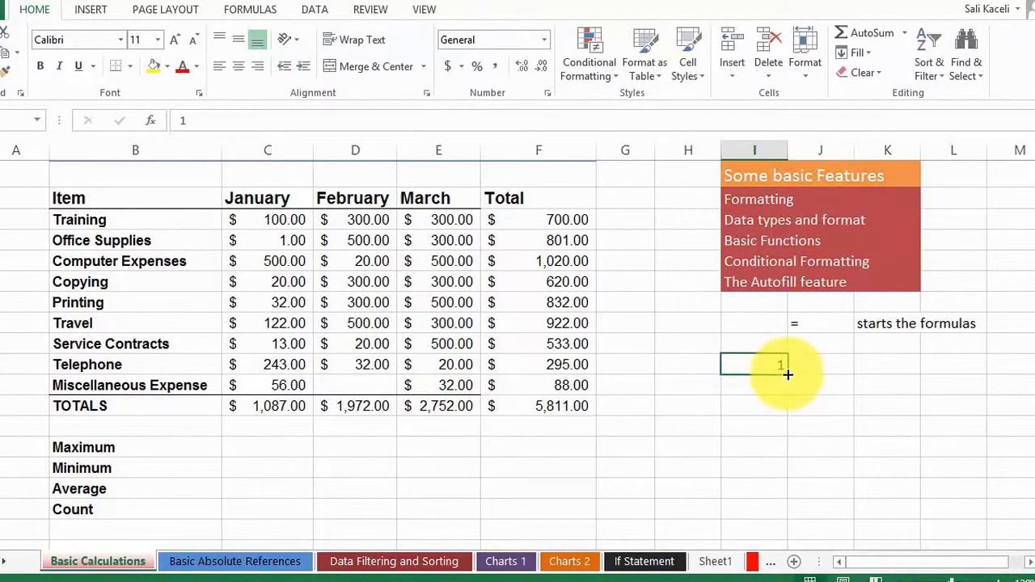
left_click_drag(786, 373, 813, 503)
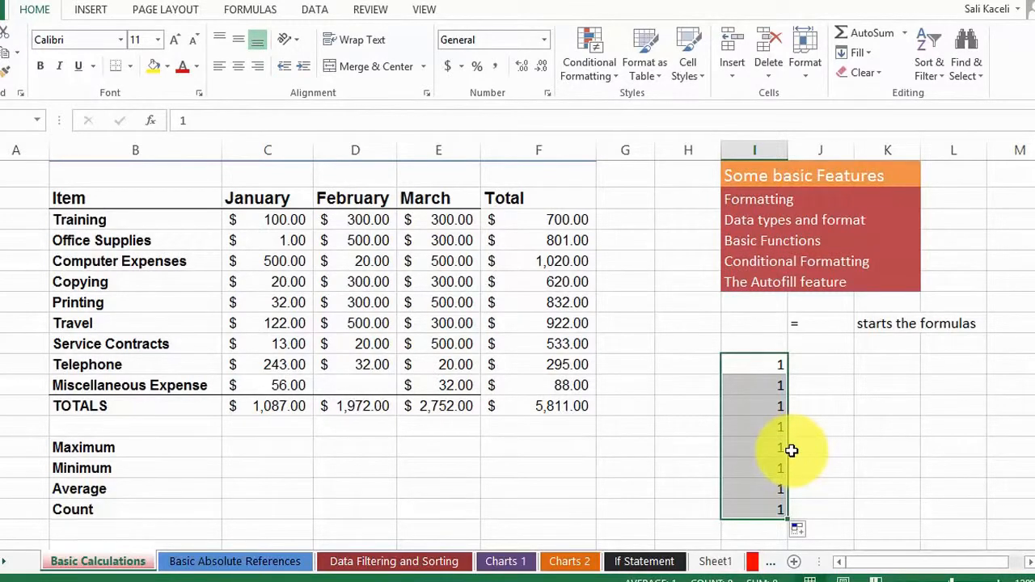
left_click(817, 534)
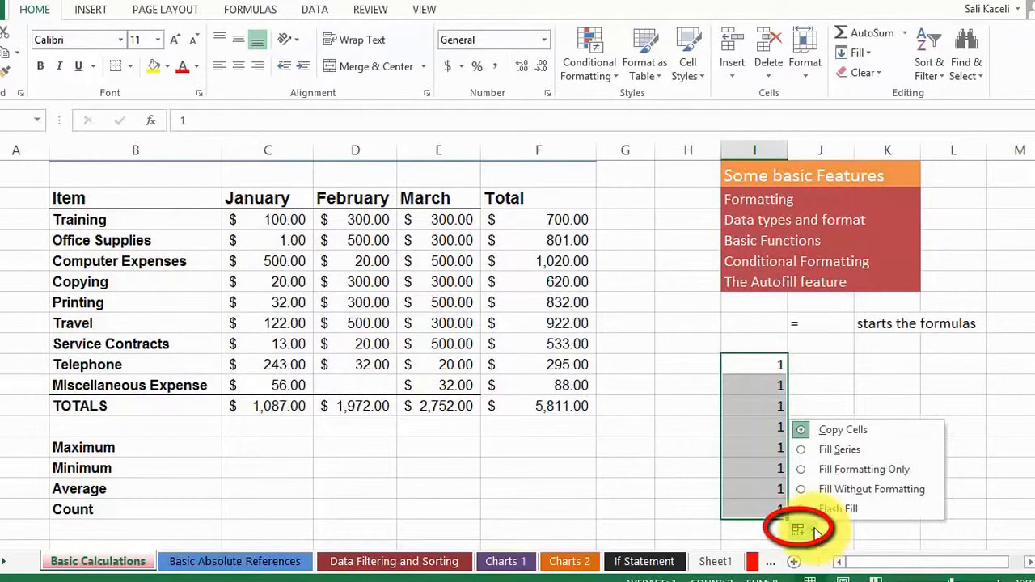